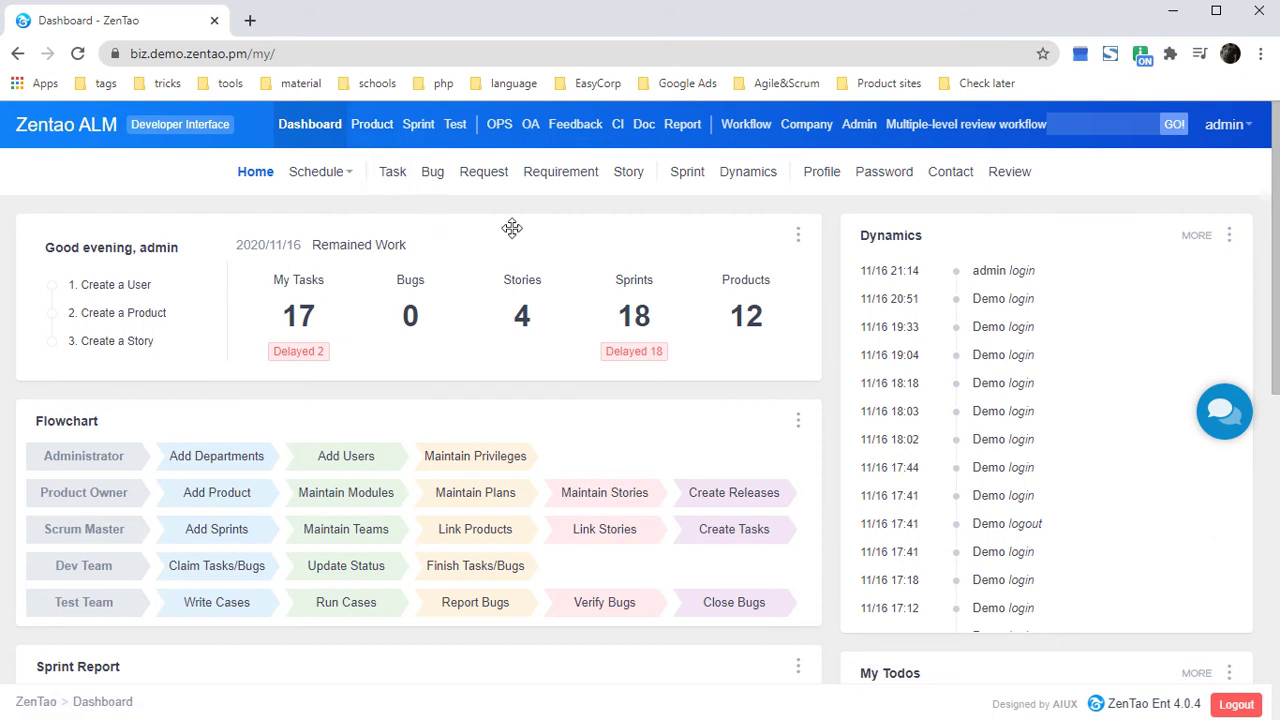
- Open the Gantt chart of the BigRocket 1st sprint and look along its timeline
left_click(414, 132)
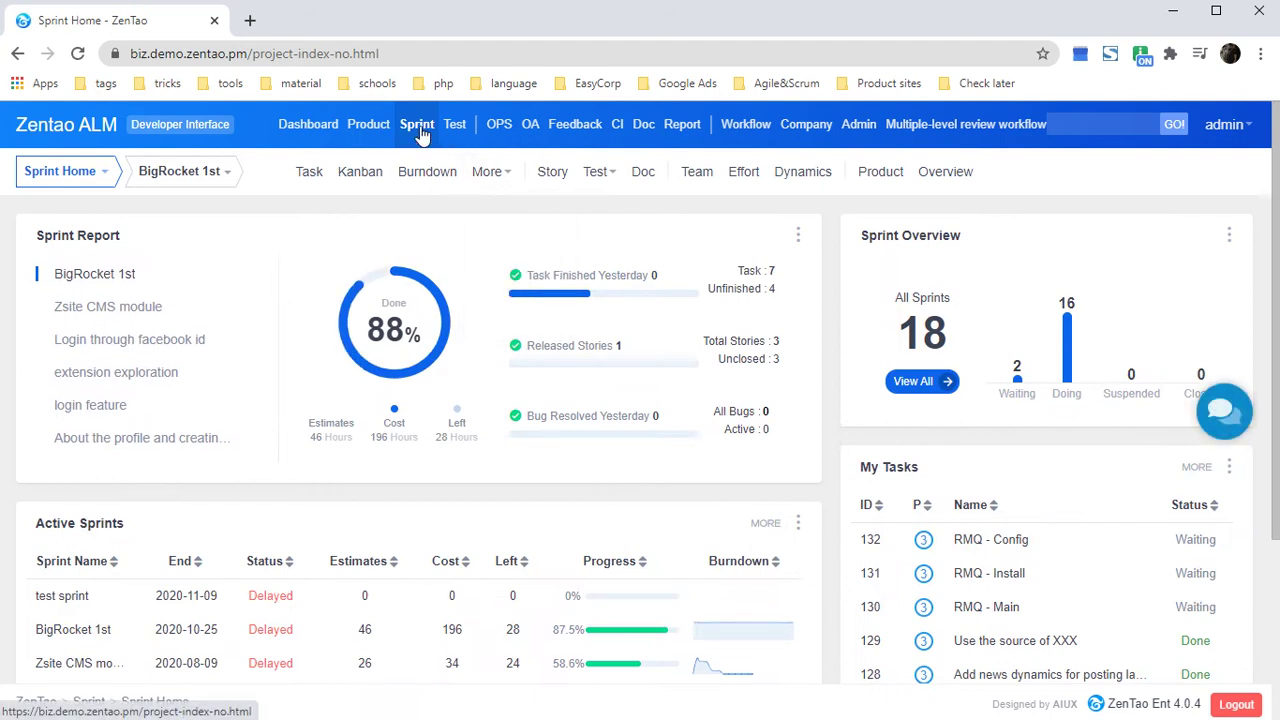
mouse_move(502, 178)
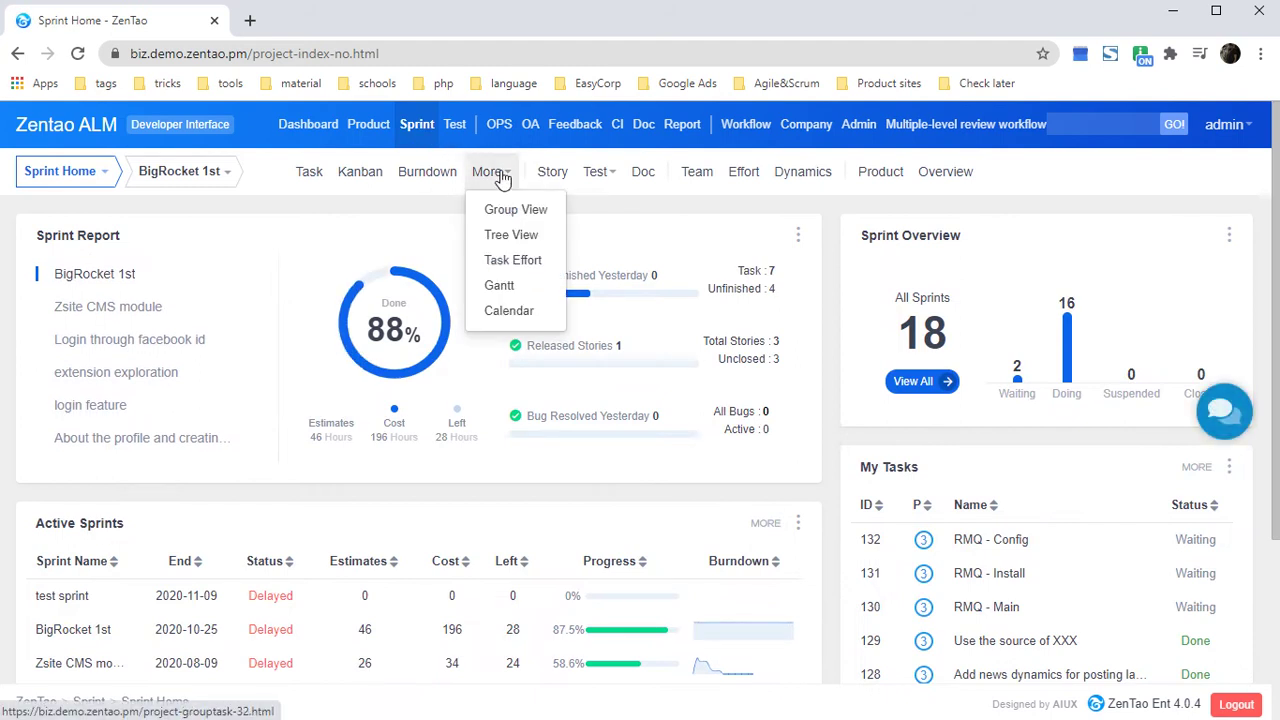
left_click(508, 287)
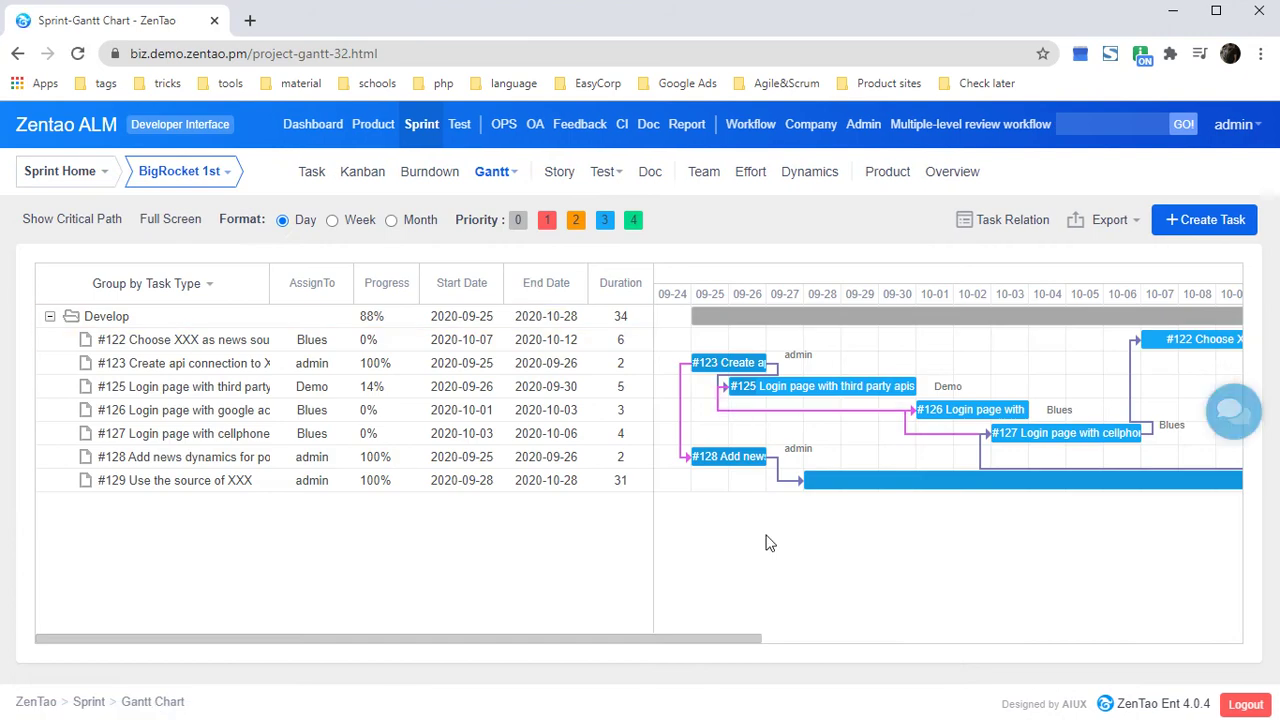
left_click_drag(720, 640, 890, 660)
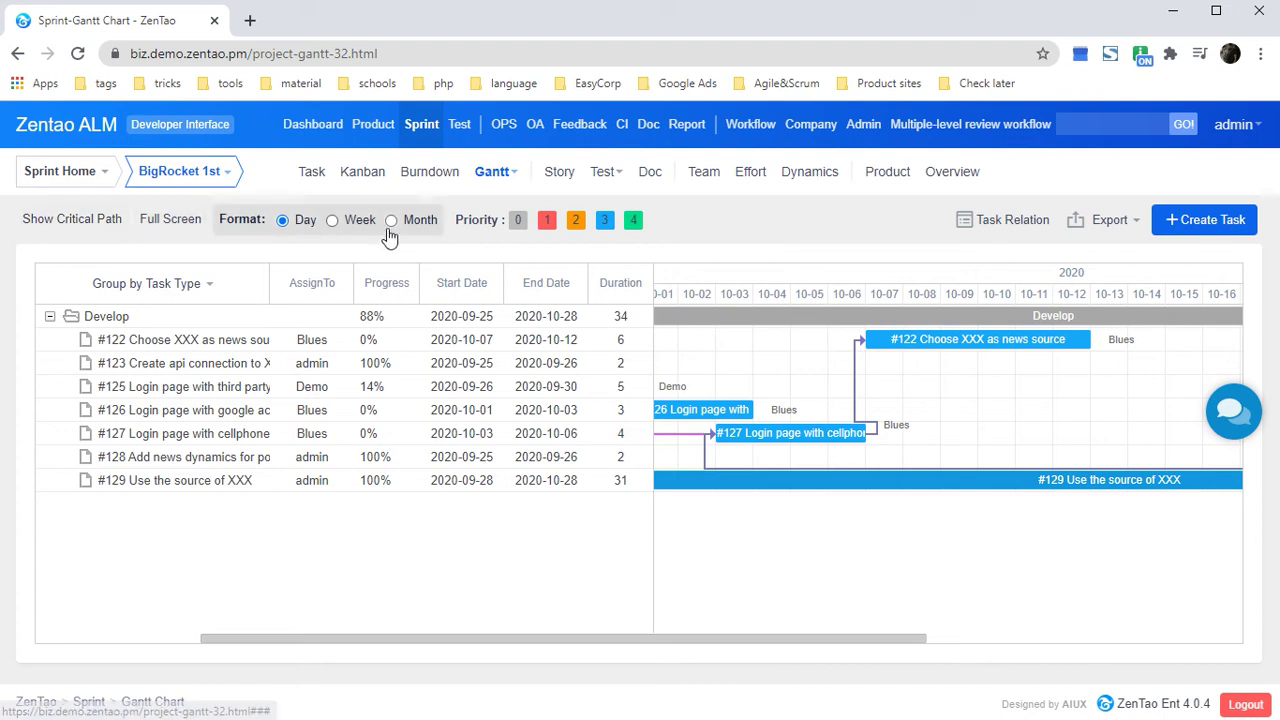
- Show the critical path on the Gantt chart and inspect it along the whole timeline
left_click(74, 236)
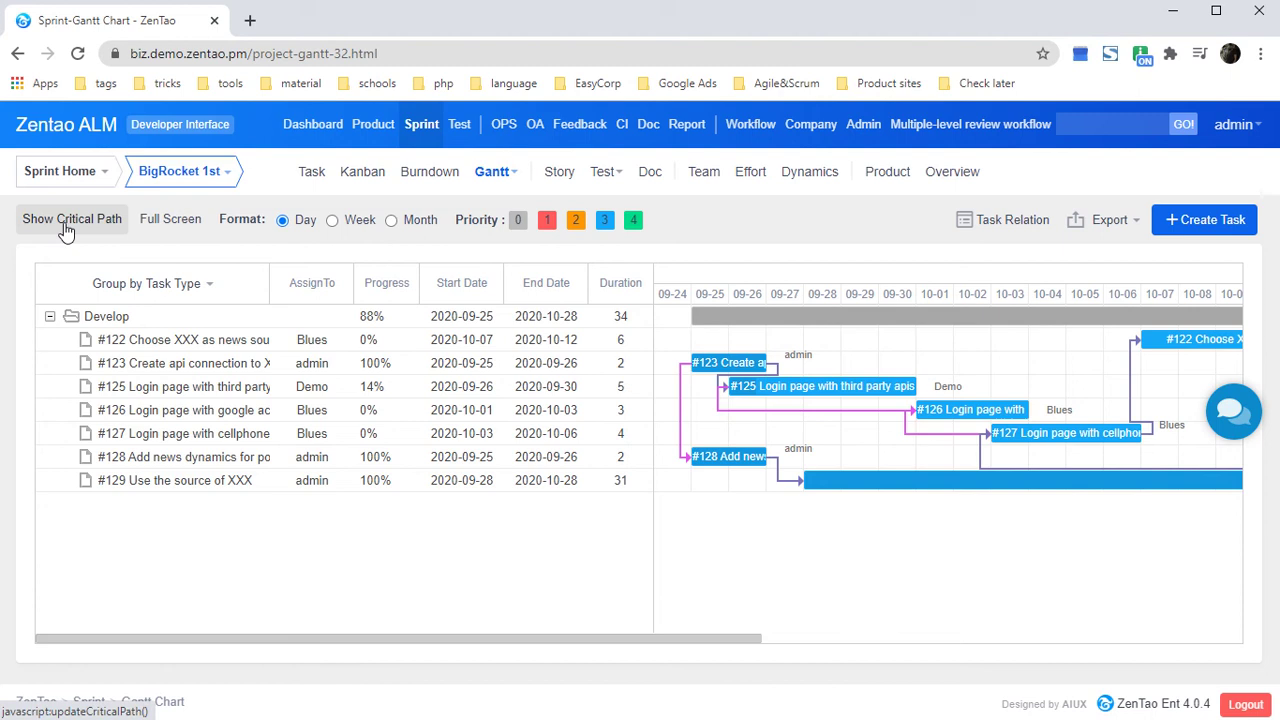
left_click(65, 230)
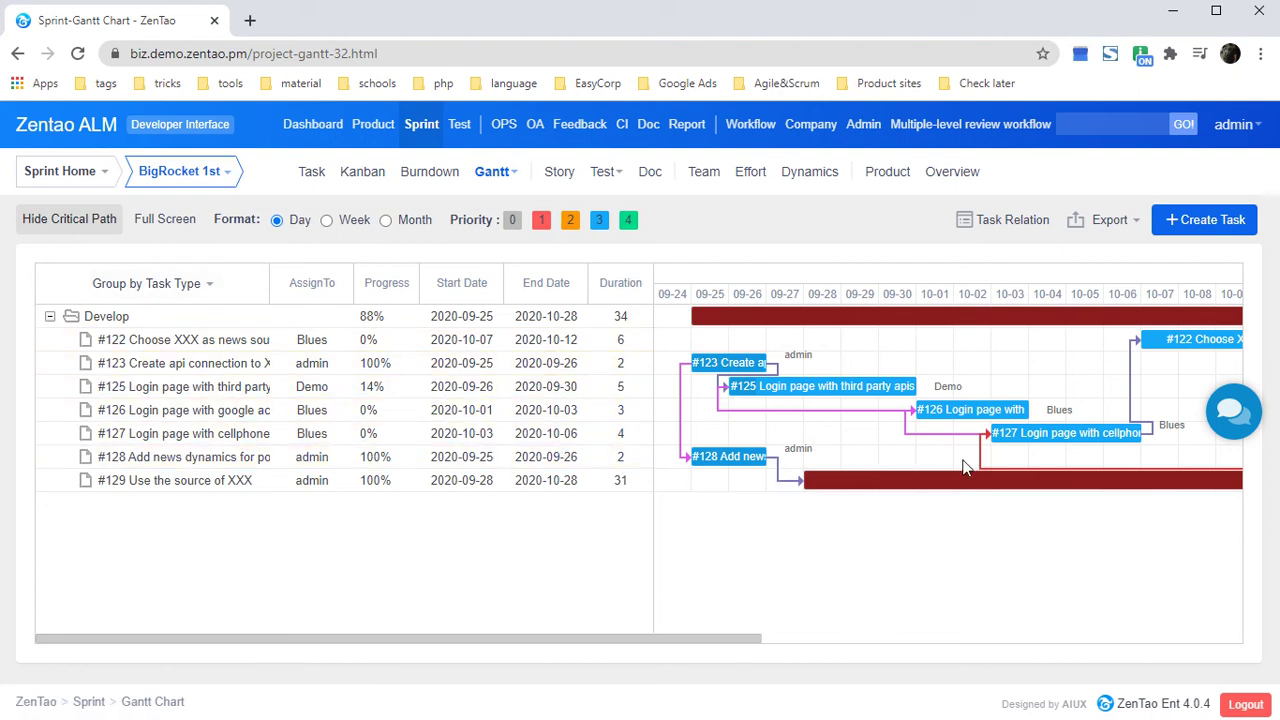
left_click_drag(720, 640, 1098, 640)
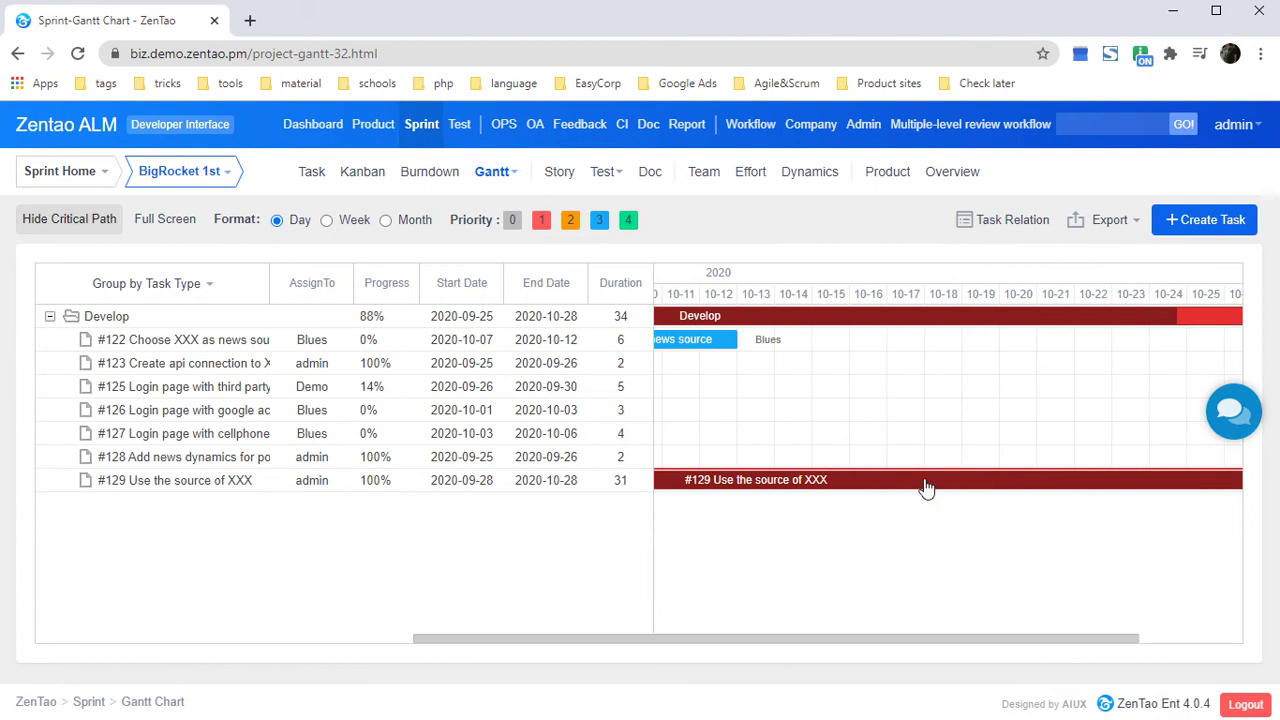
left_click_drag(1006, 643, 1074, 489)
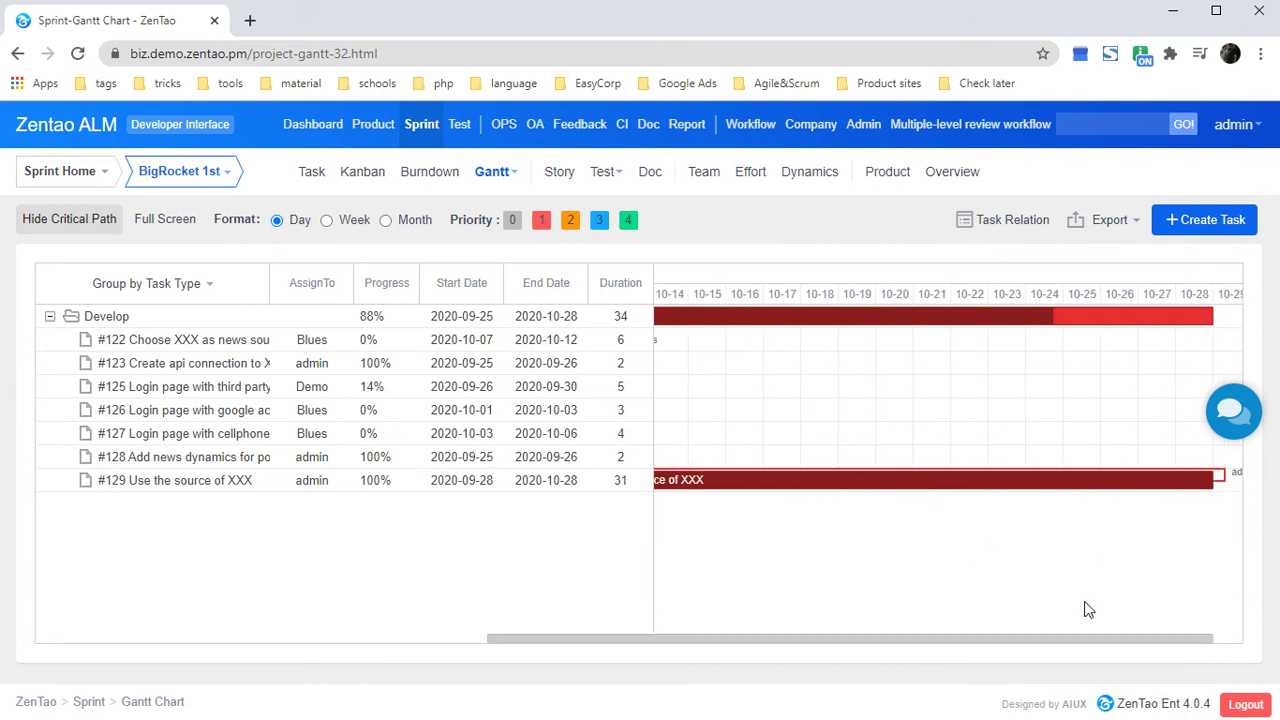
left_click_drag(1062, 648, 598, 638)
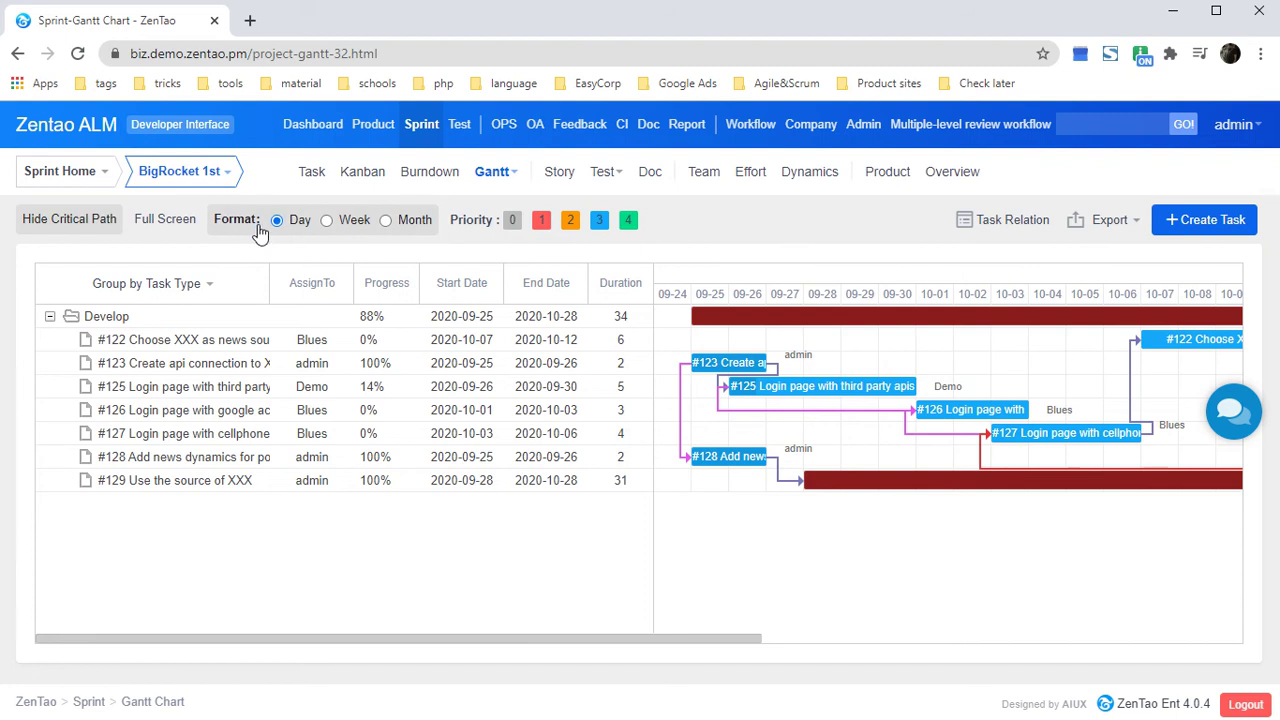
- View the Gantt timeline in Week format and in Month format
left_click(326, 222)
left_click(387, 221)
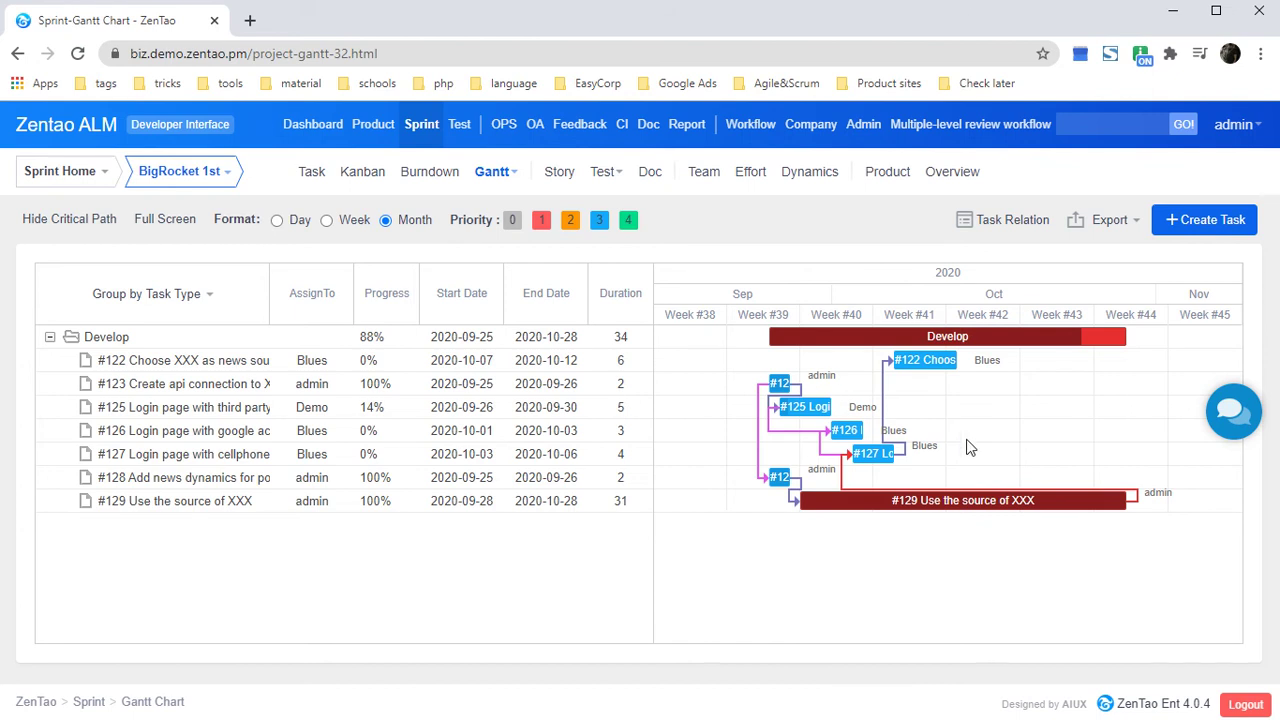
- Group the tasks in the Gantt chart by Module
left_click(201, 306)
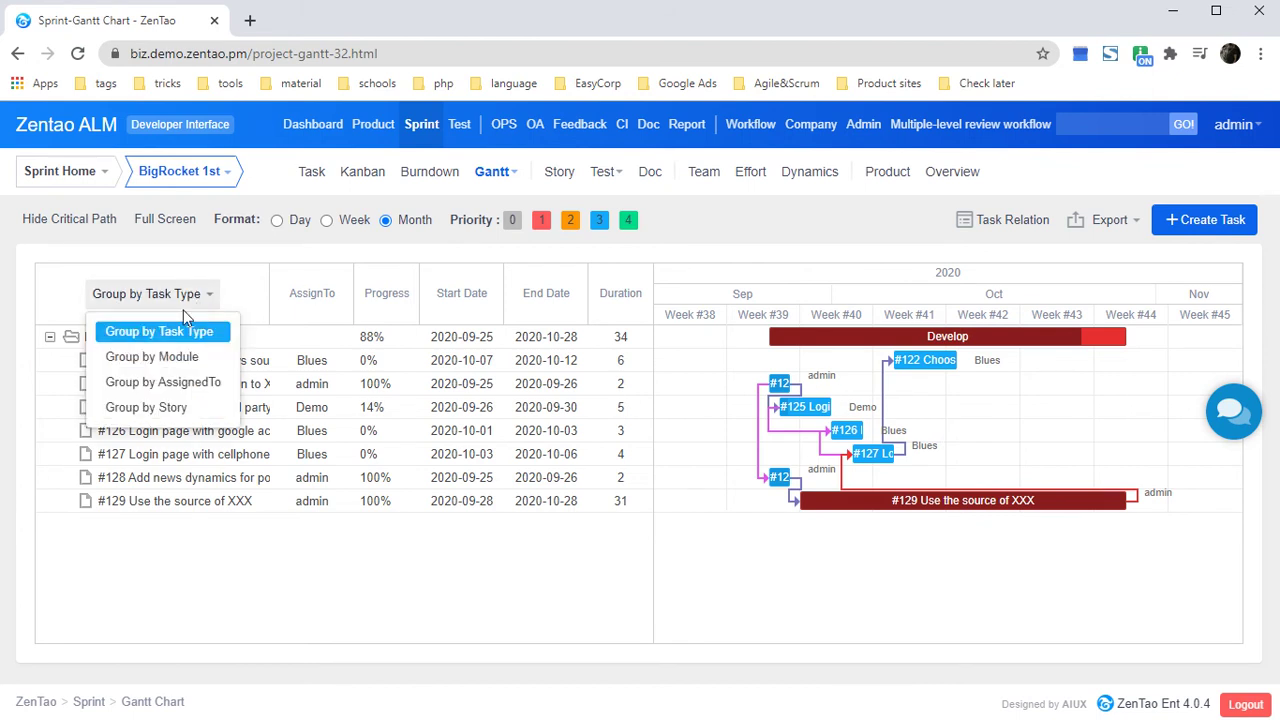
left_click(174, 368)
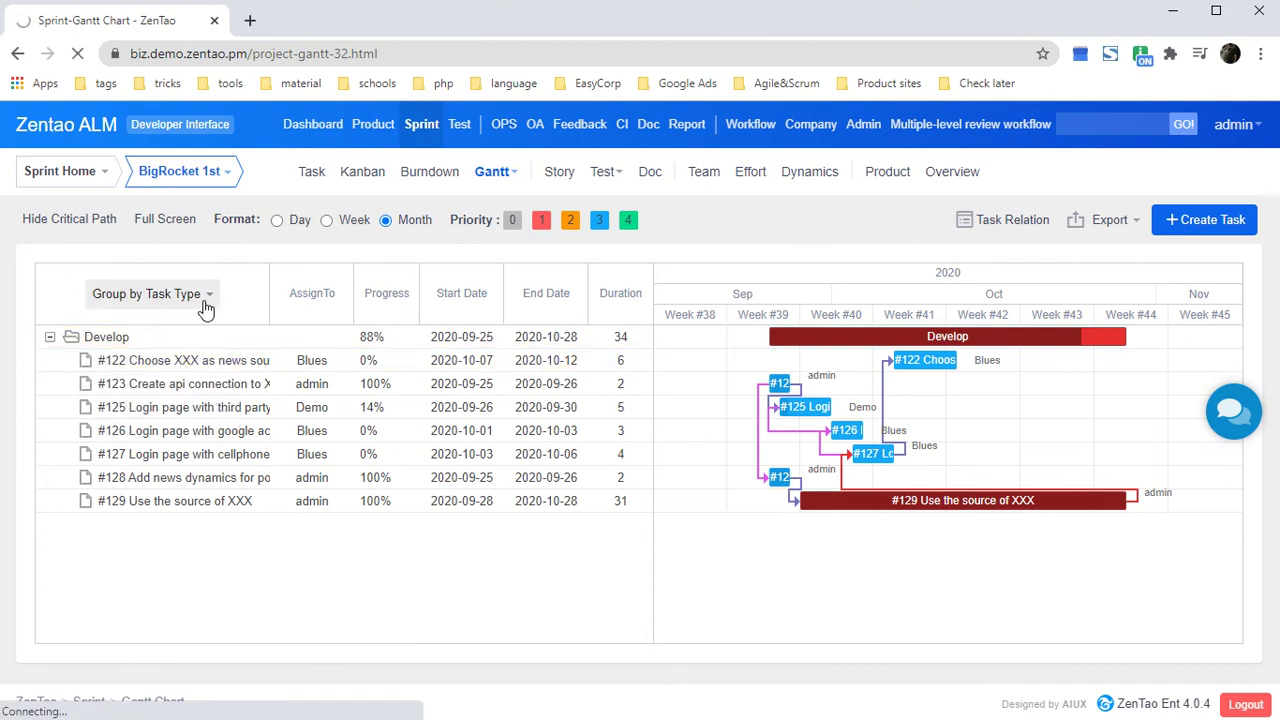
left_click(204, 300)
left_click(176, 366)
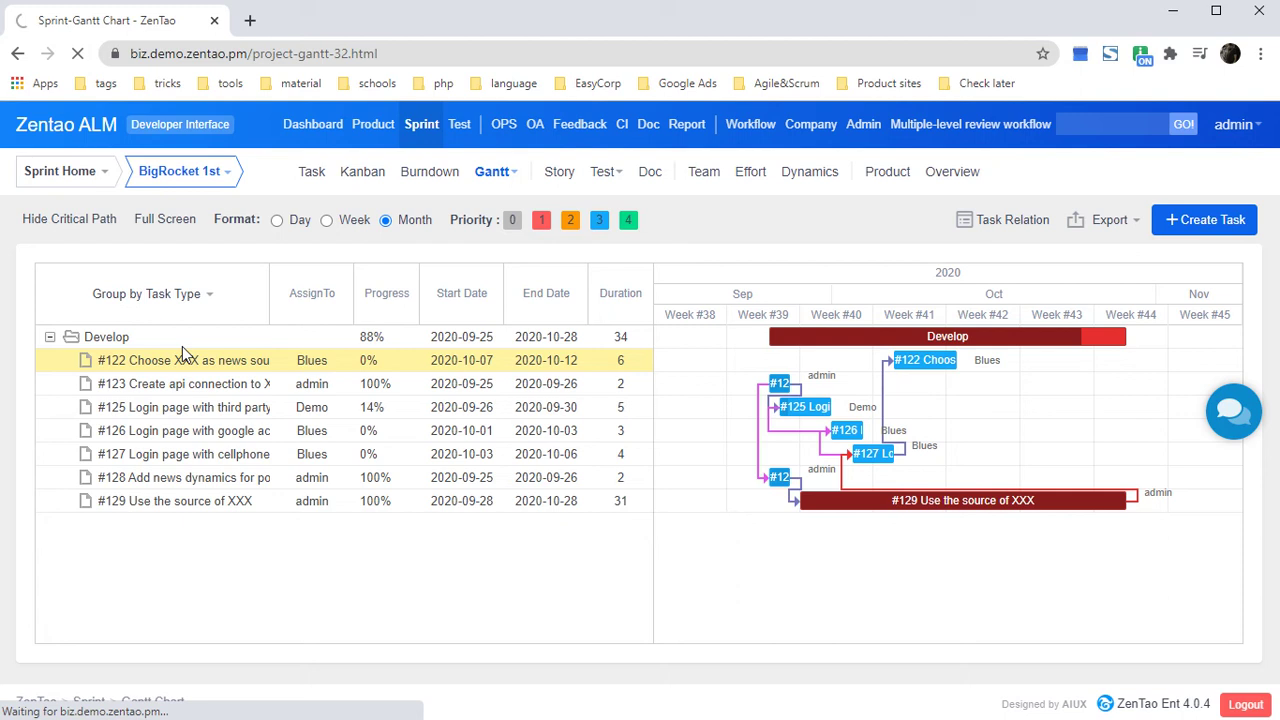
- View the Gantt tasks grouped by AssignedTo and restore the grouping by Task Type
left_click(190, 288)
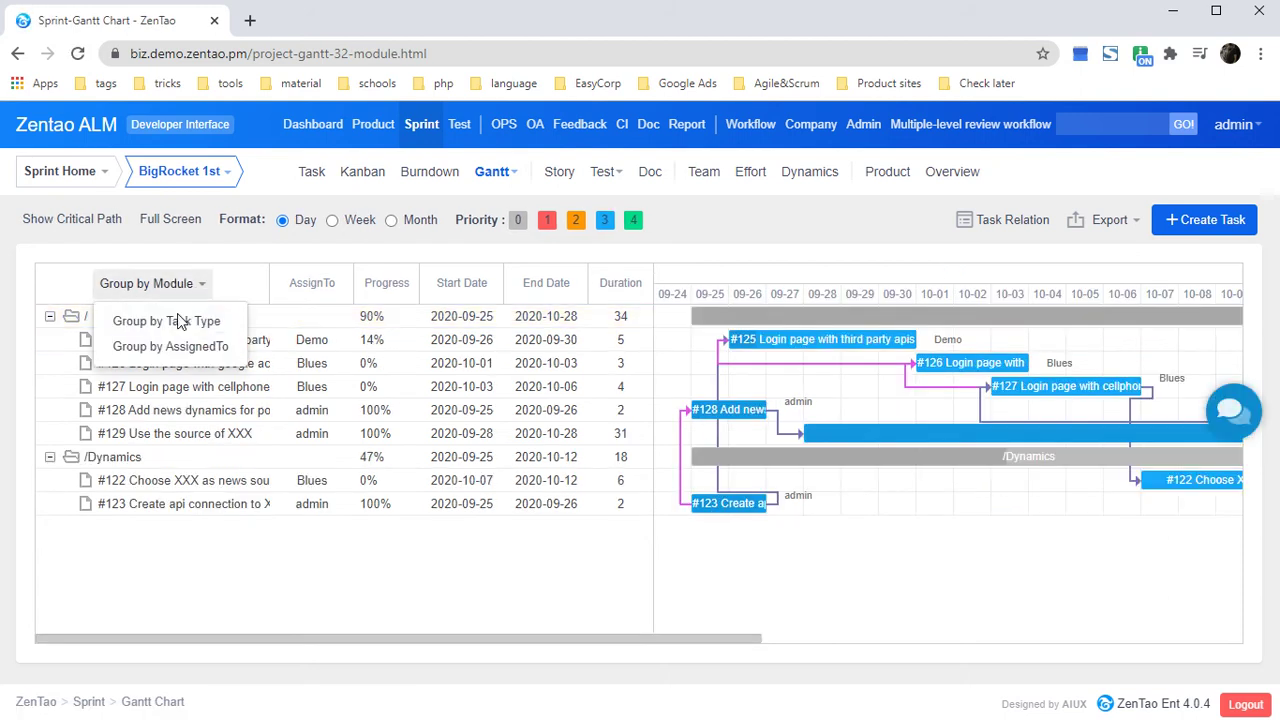
left_click(178, 346)
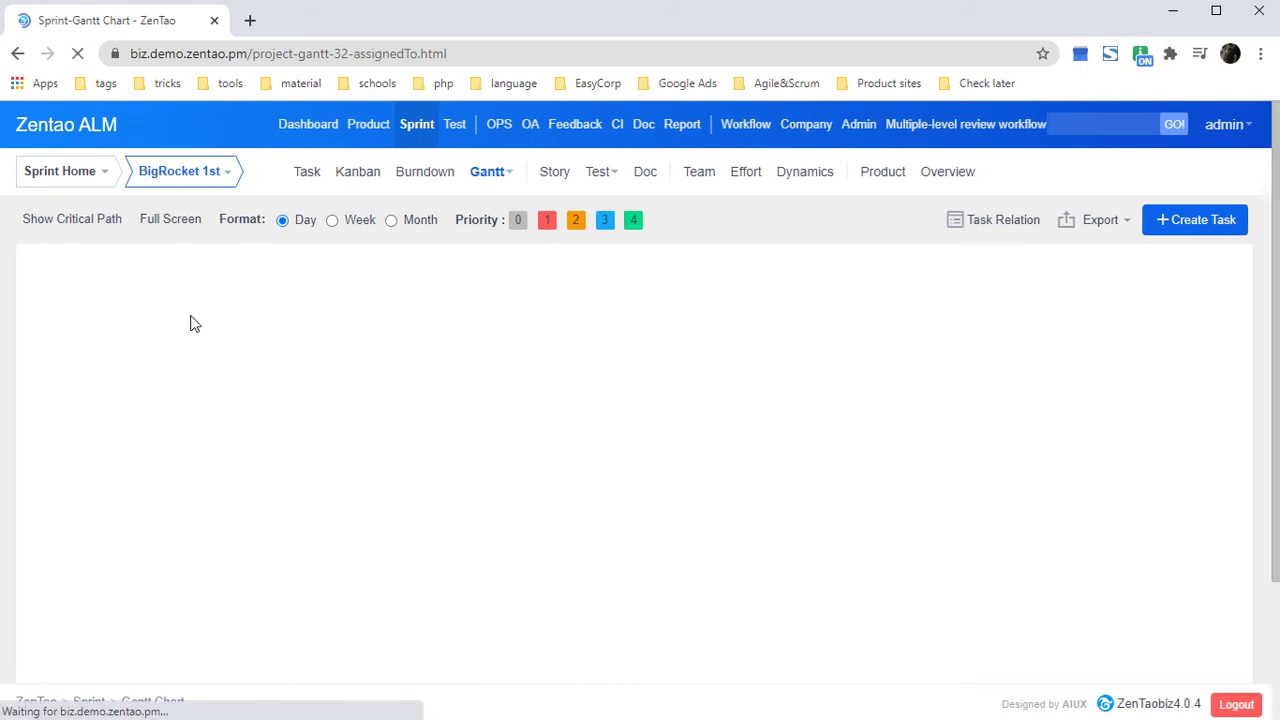
left_click(206, 284)
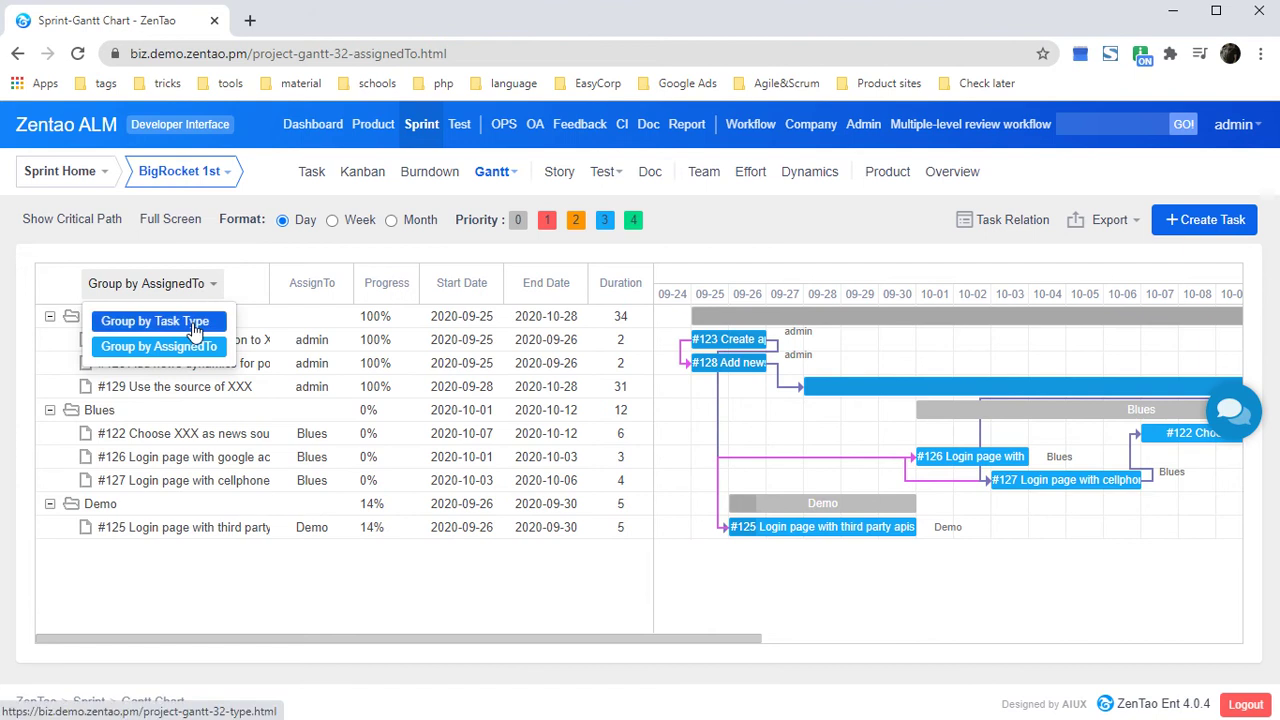
left_click(194, 328)
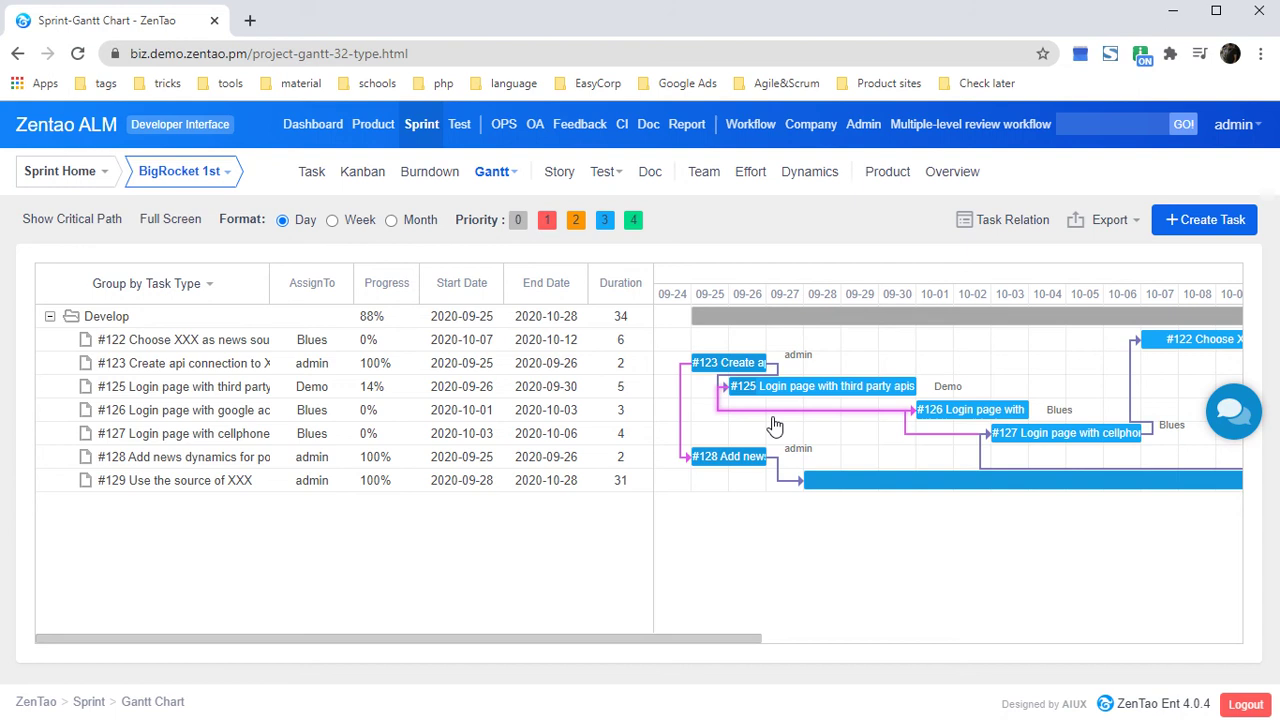
- Open the sprint's task relations for editing and review the action choices for both tasks of relation 14
left_click(1010, 229)
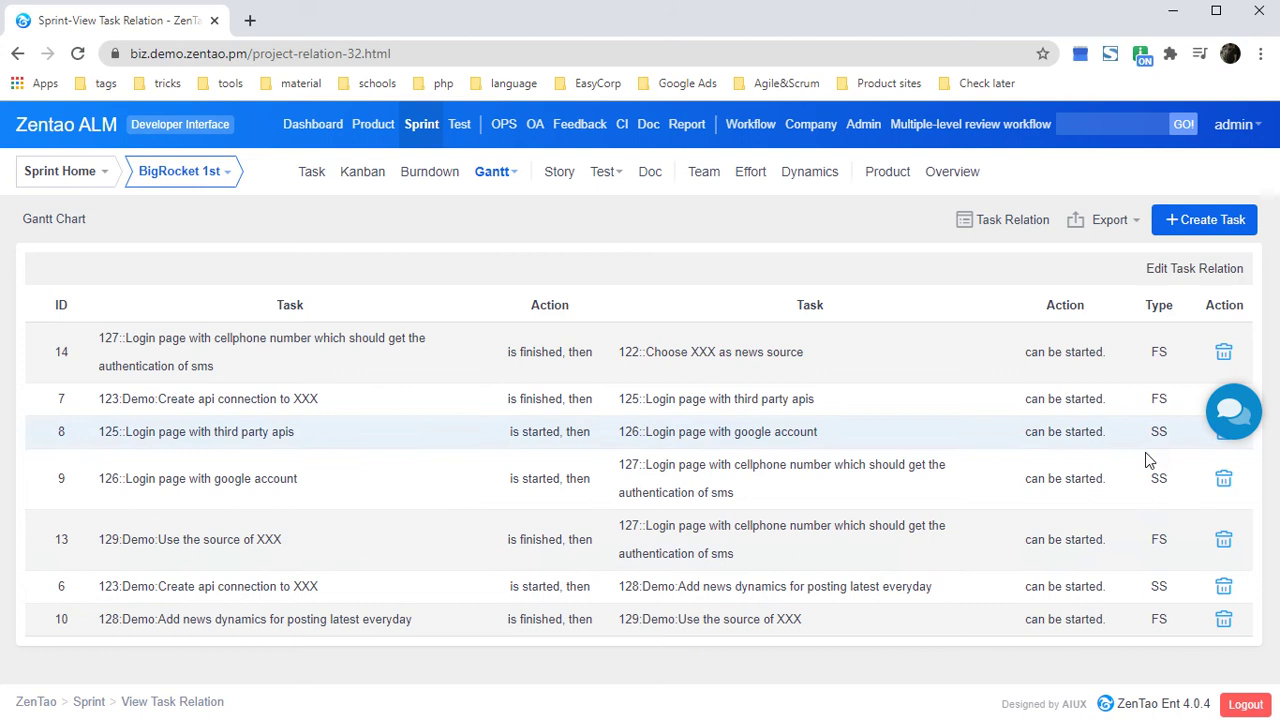
left_click(1202, 285)
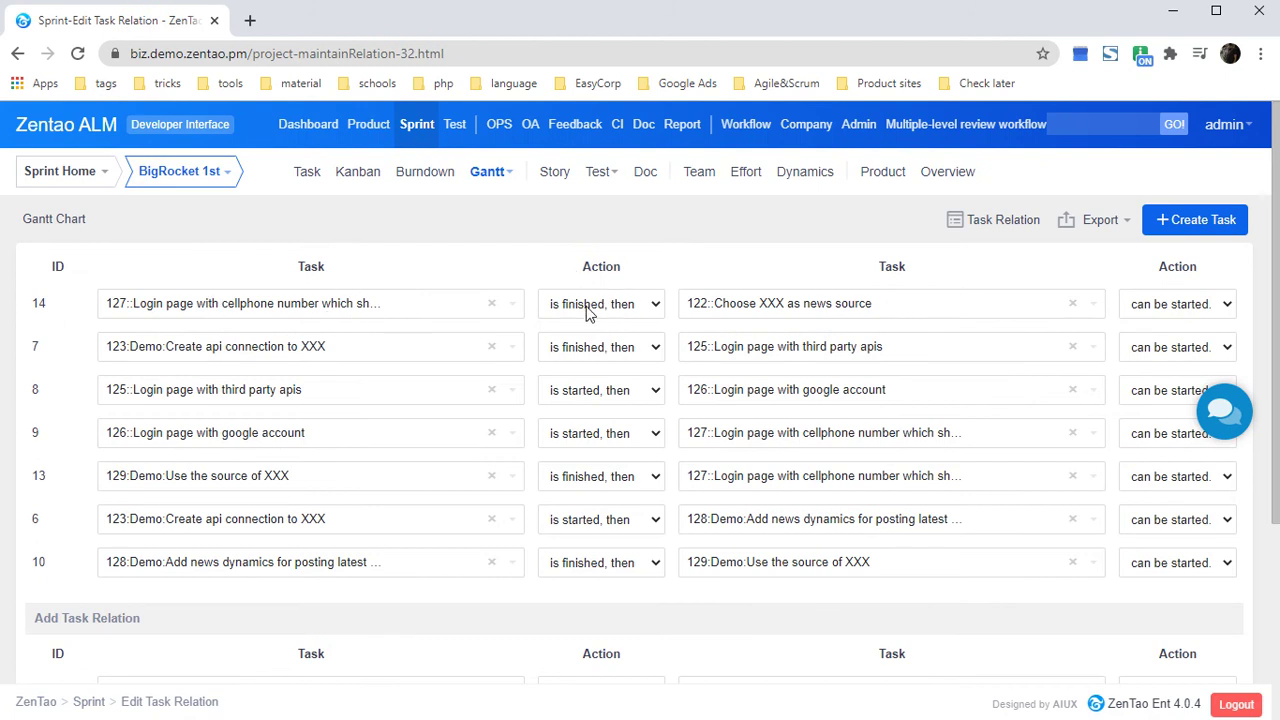
left_click(589, 305)
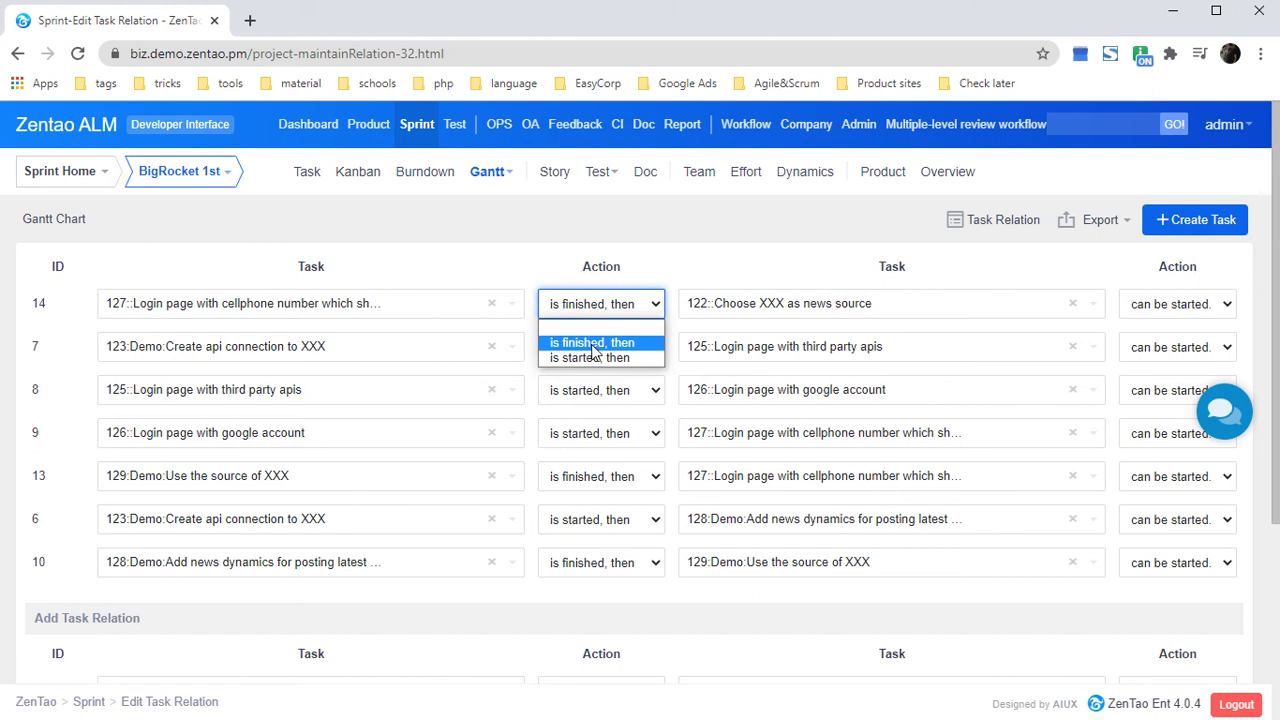
left_click(594, 345)
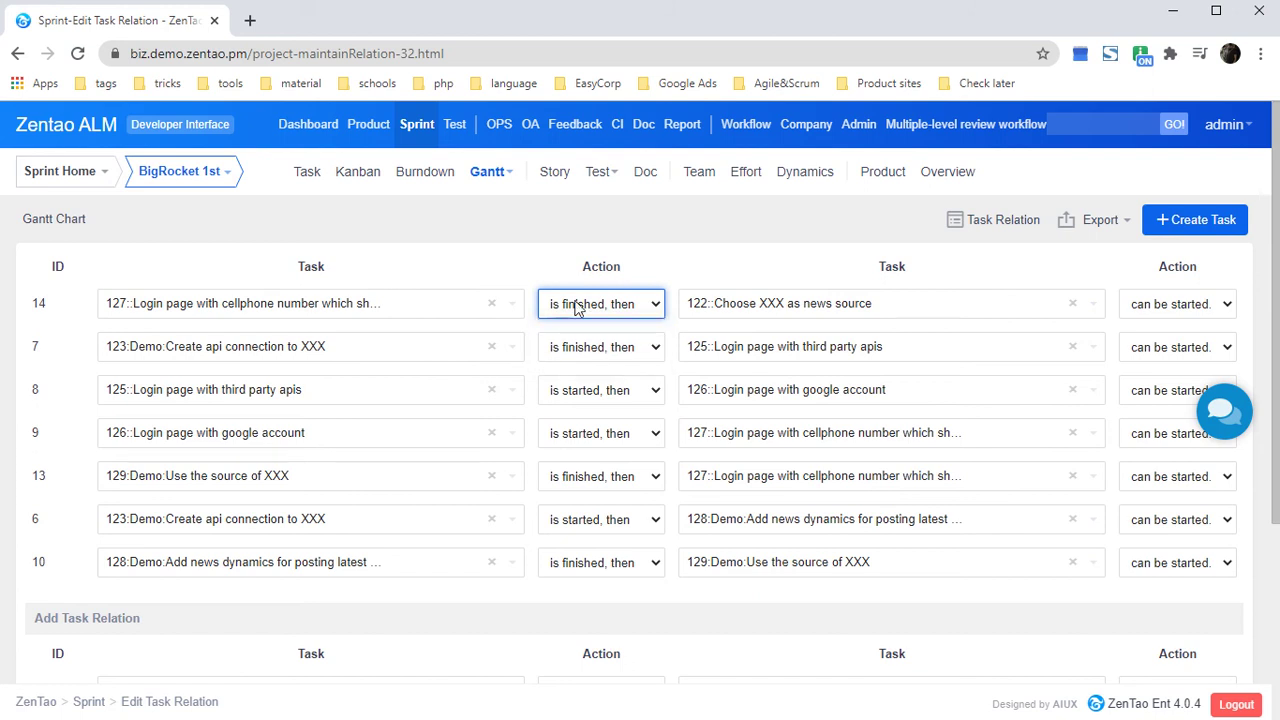
left_click(1165, 312)
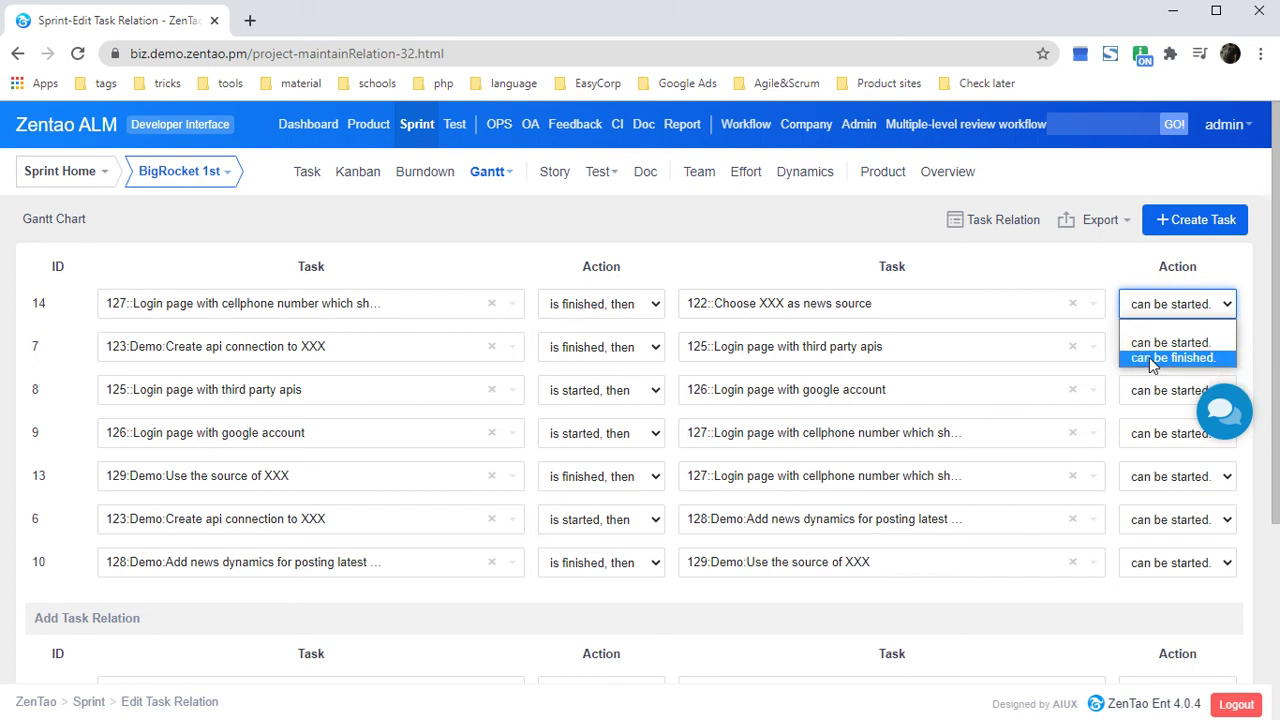
left_click(1080, 271)
scroll(1085, 273, "down", 1)
scroll(1085, 273, "up", 1)
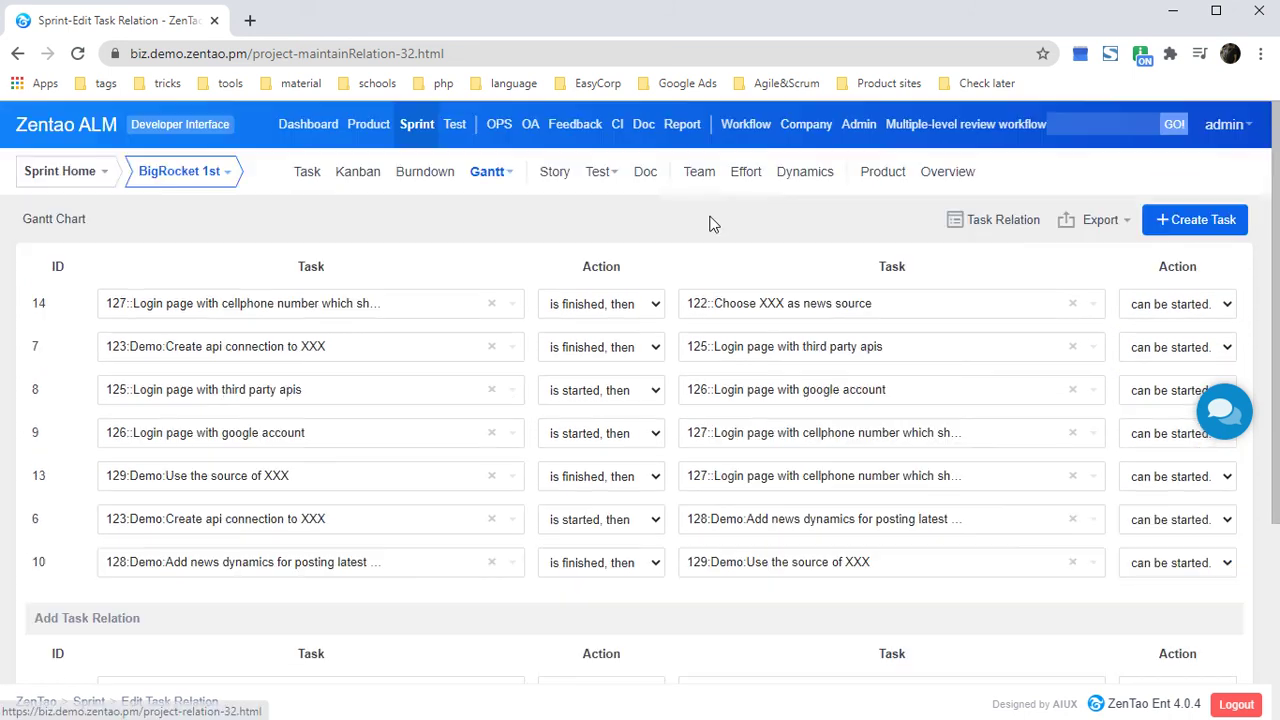
- Return to the sprint's Gantt chart and examine the task bars and dependency links up to the end of October
mouse_move(505, 192)
left_click(506, 222)
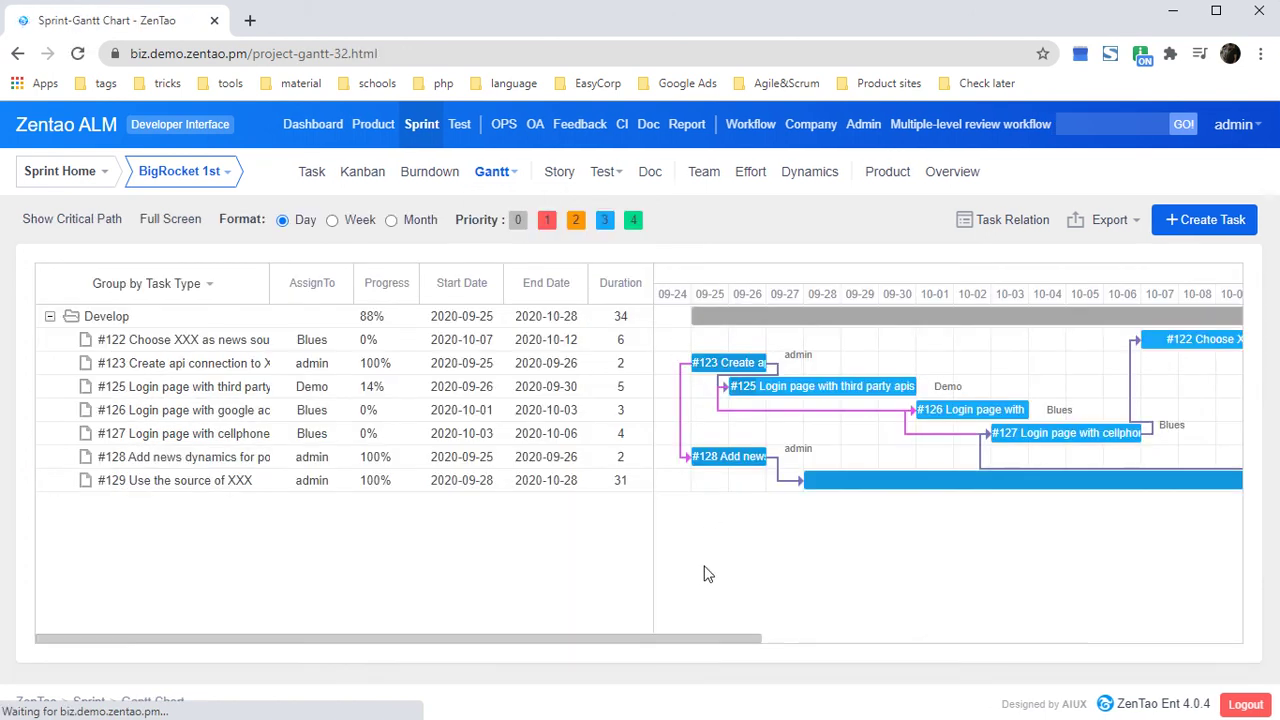
left_click_drag(250, 640, 496, 643)
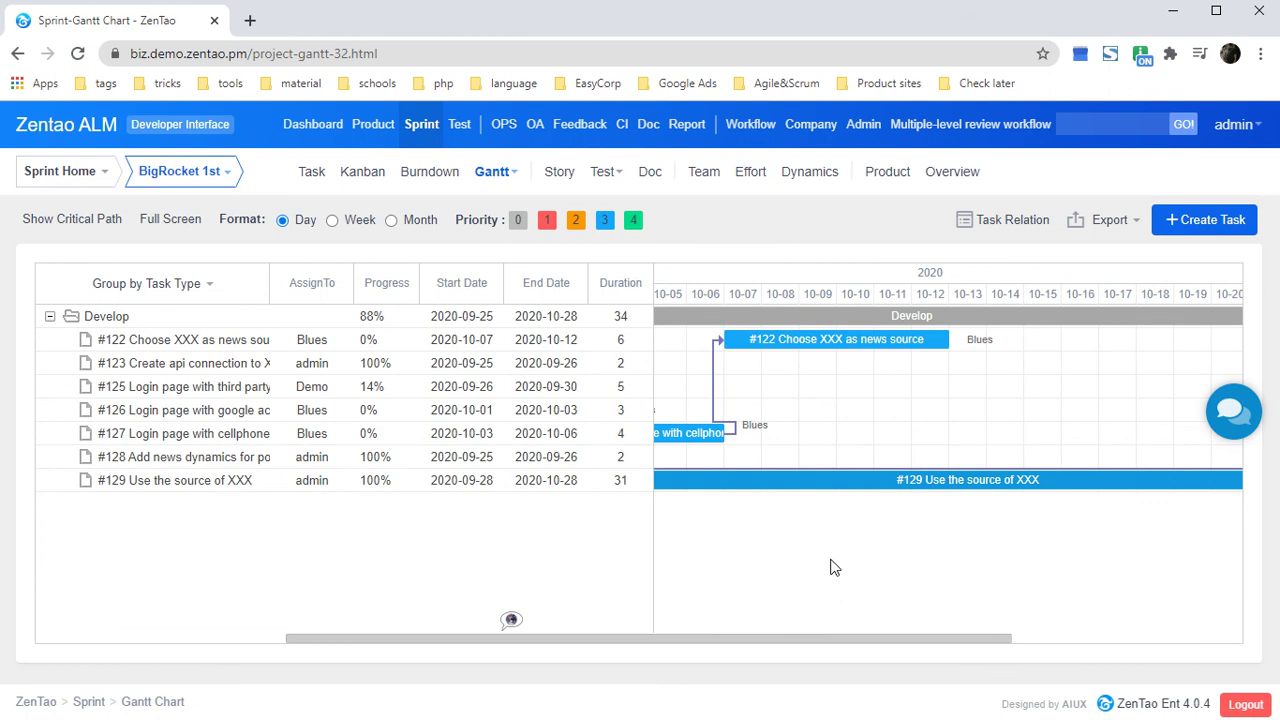
left_click_drag(822, 640, 1149, 640)
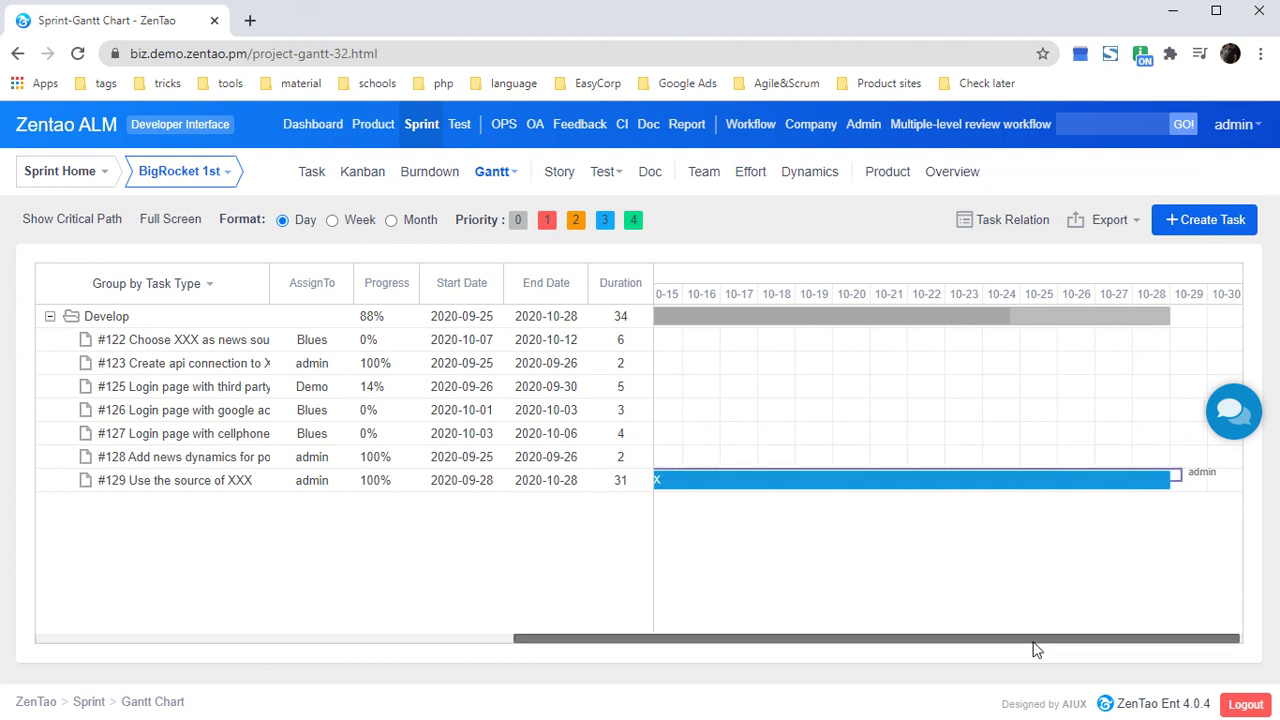
left_click_drag(1035, 649, 947, 649)
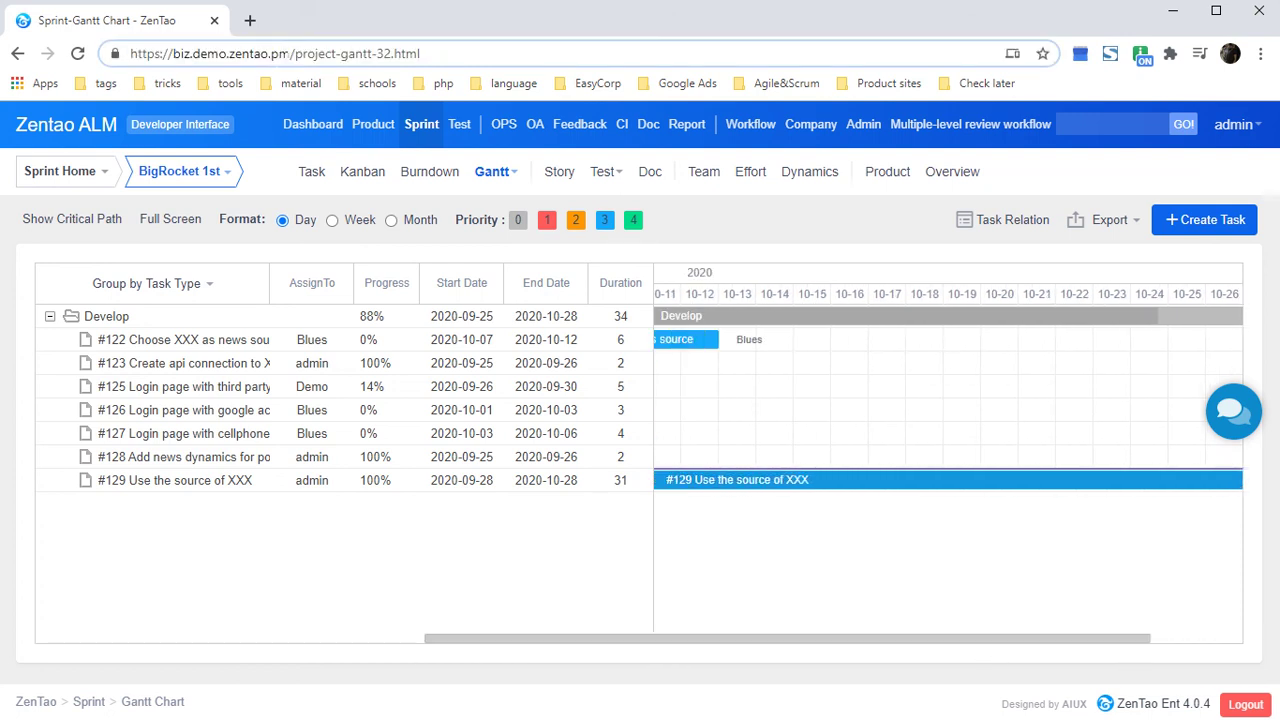
mouse_move(291, 53)
left_mouse_down()
mouse_move(142, 53)
mouse_move(279, 53)
left_mouse_up()
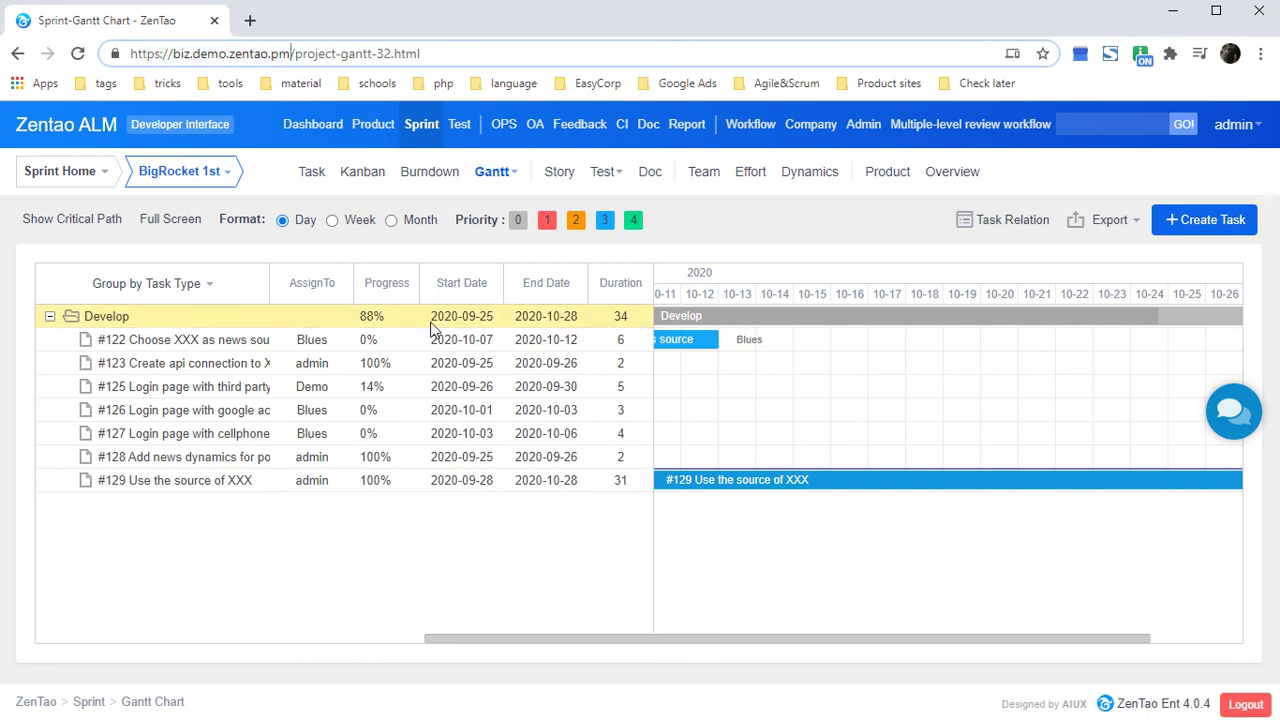
left_click_drag(880, 645, 1025, 661)
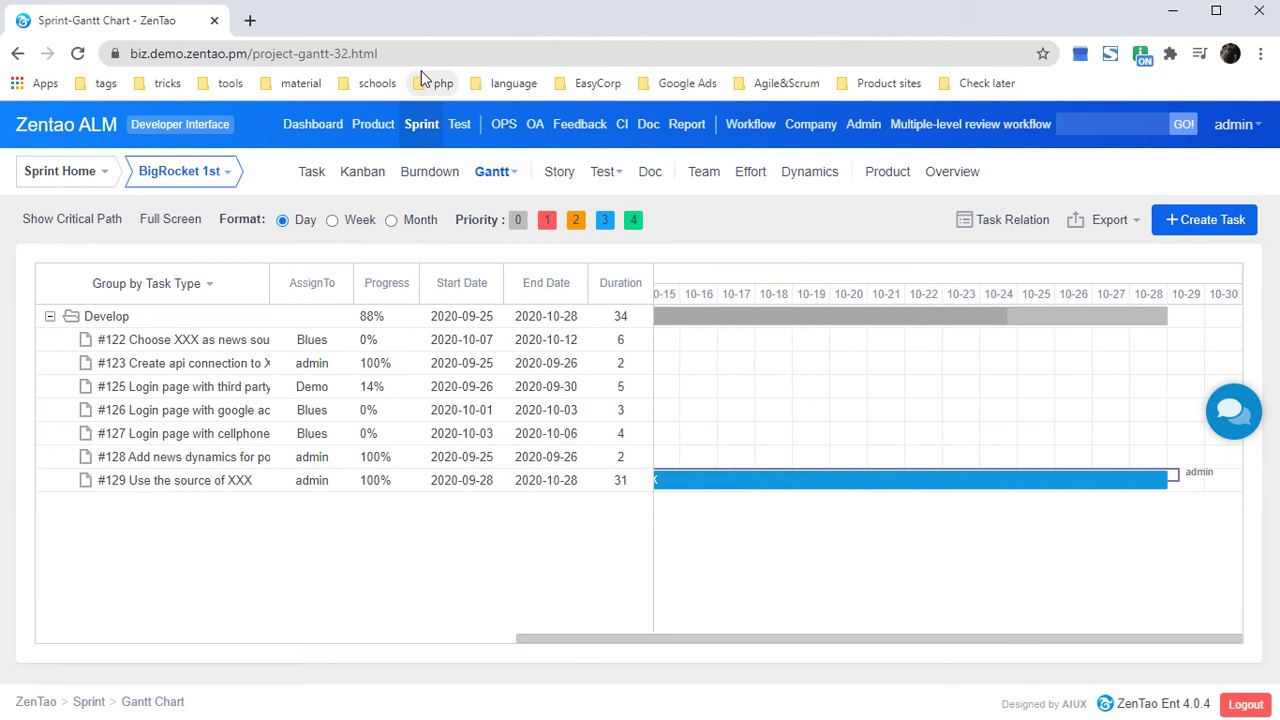
- Open the zentao.pm website in a new browser tab and look over its home page
key("ctrl+t")
type("zentao.pm")
key("Return")
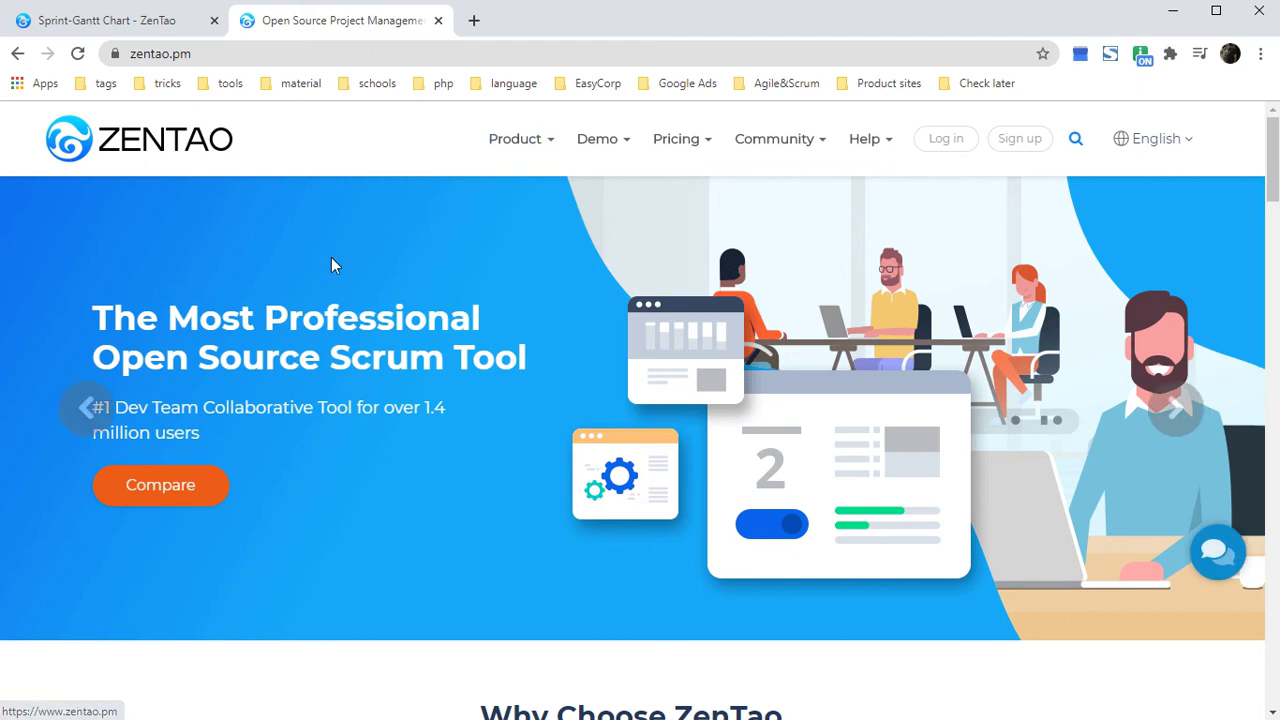
scroll(449, 394, "down", 4)
scroll(525, 422, "up", 3)
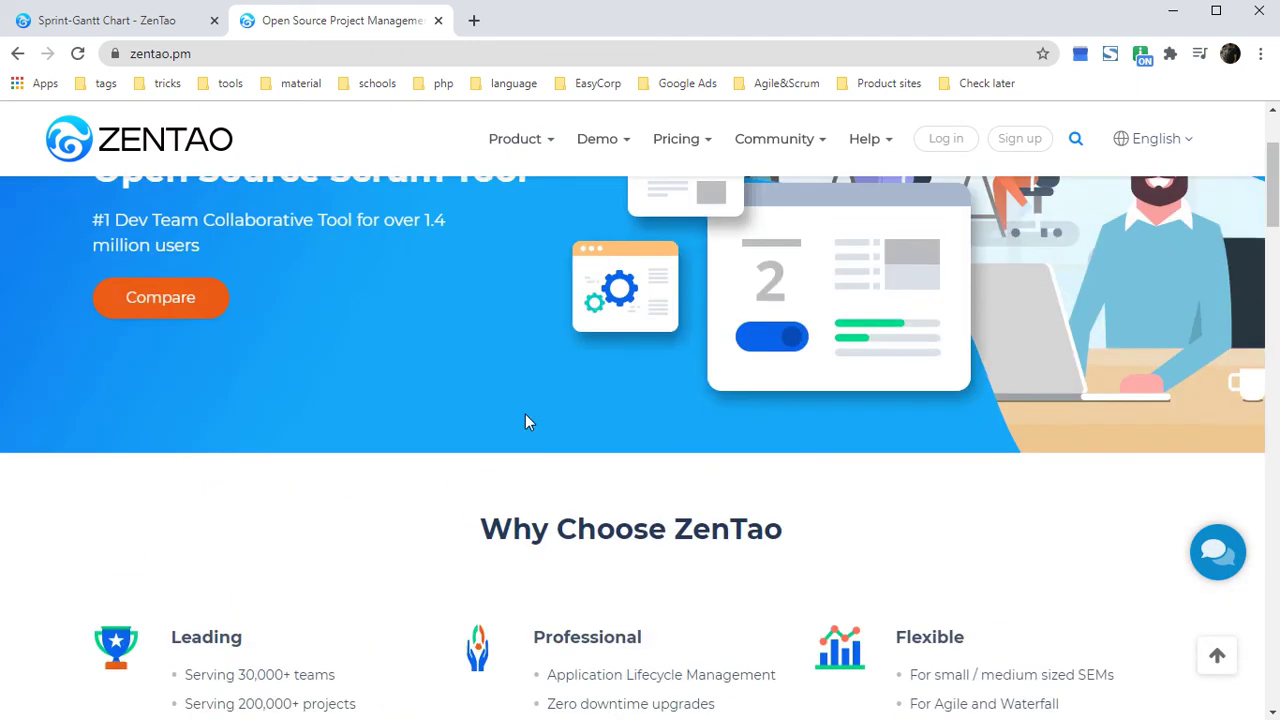
scroll(527, 422, "up", 2)
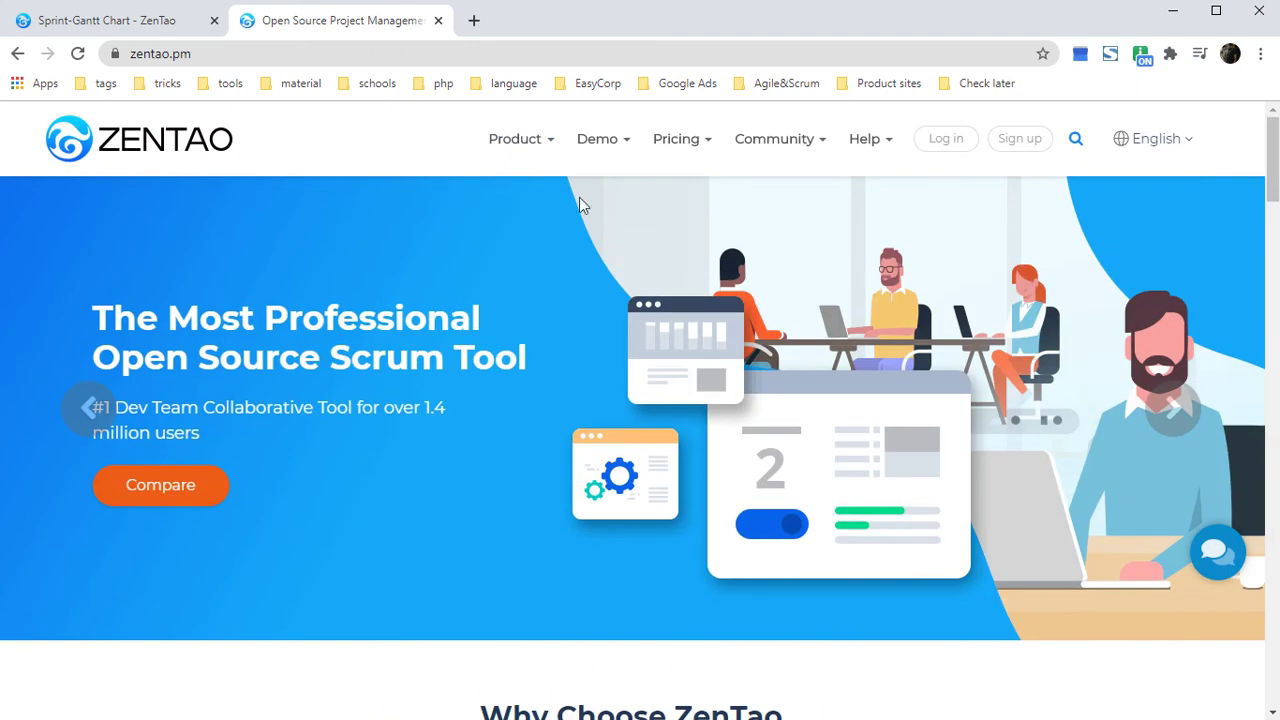
- Open the ZenTao extension listing and find the official Gantt Chart extension, checking its annual and lifetime prices
mouse_move(557, 158)
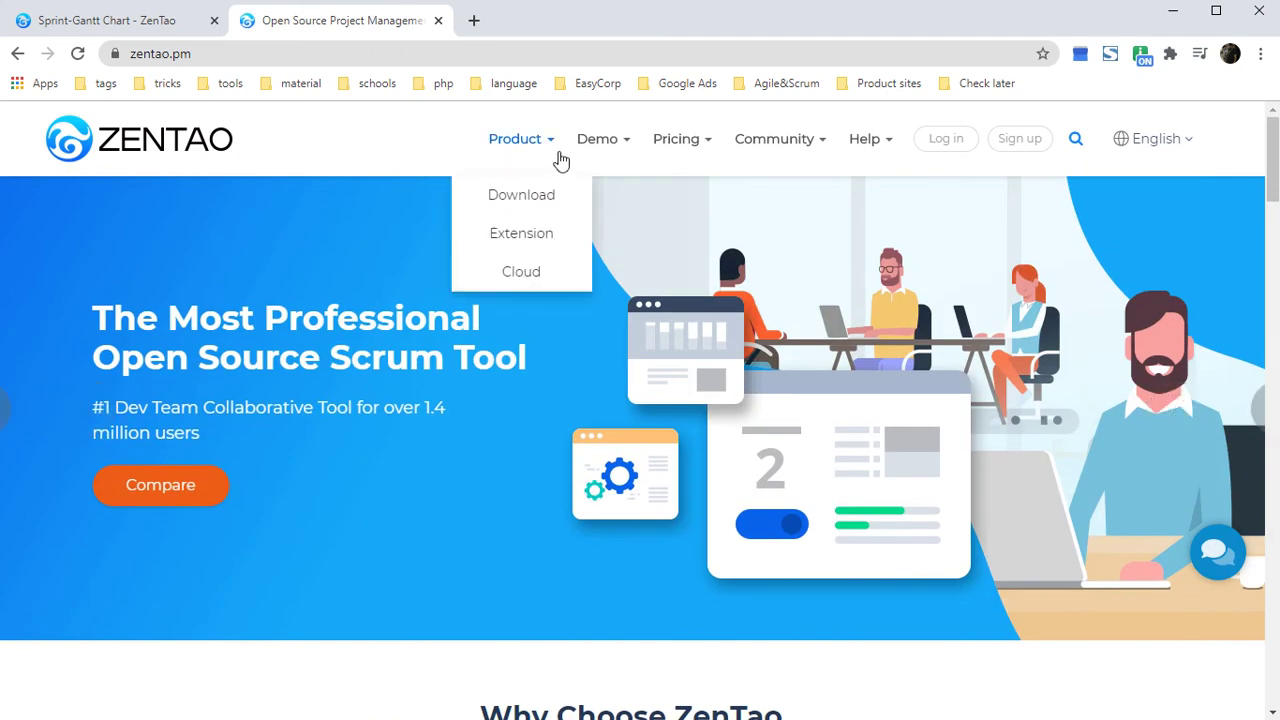
left_click(533, 240)
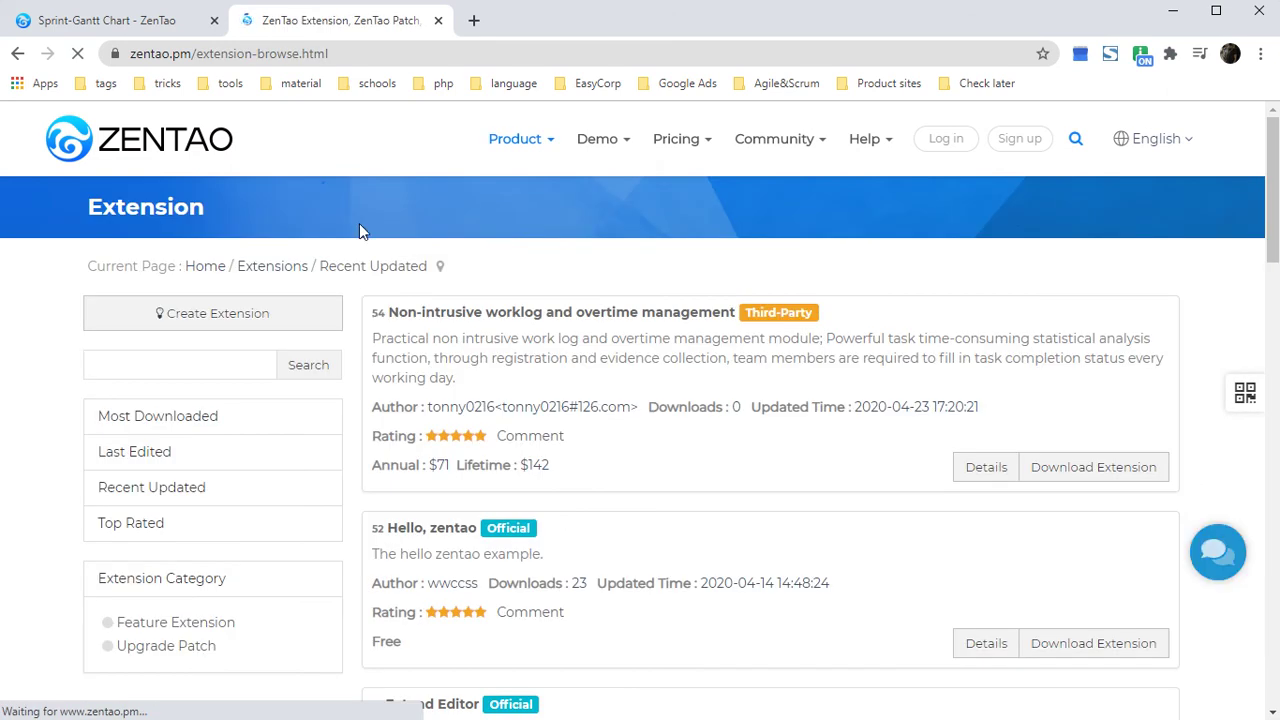
scroll(493, 286, "down", 2)
scroll(493, 286, "down", 5)
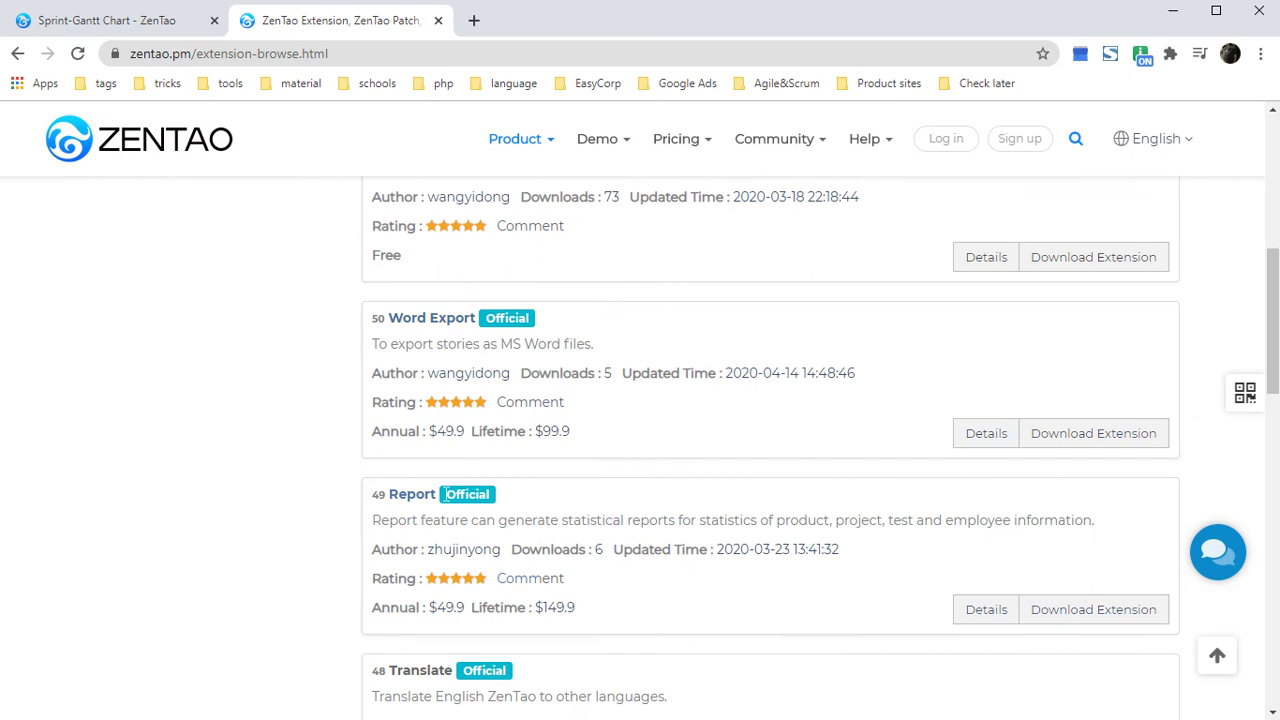
mouse_move(543, 151)
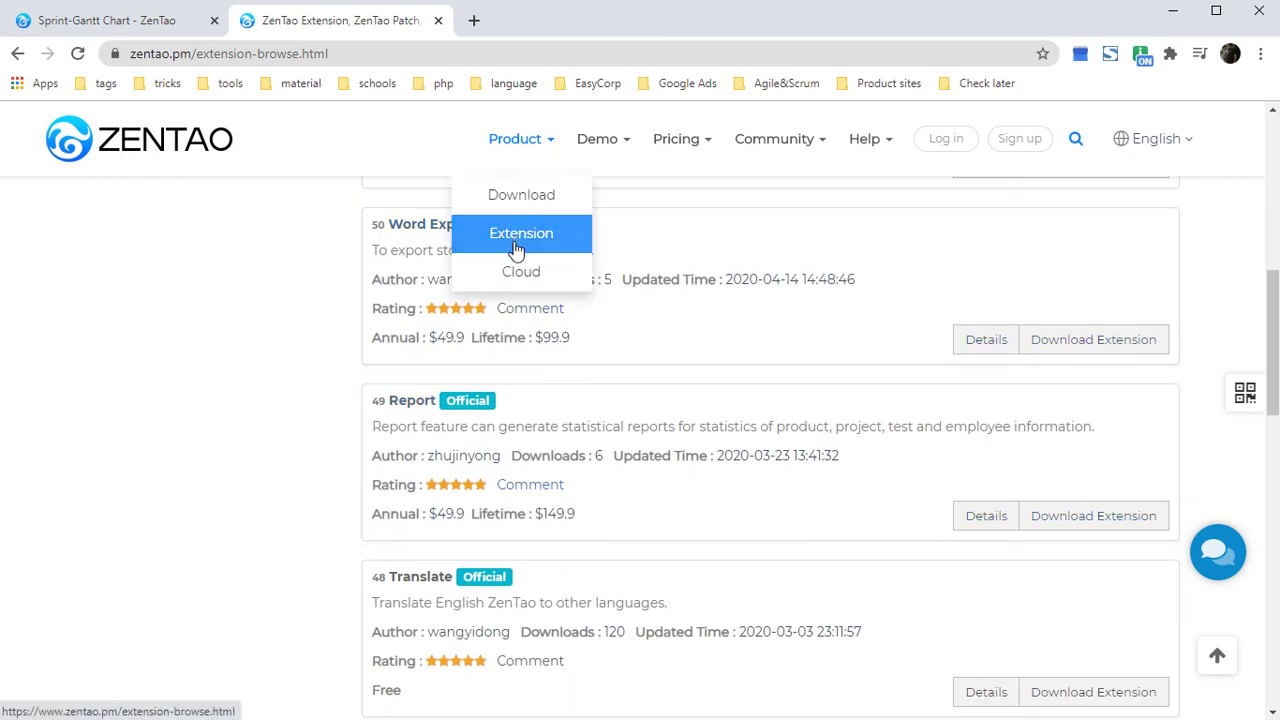
scroll(614, 471, "down", 3)
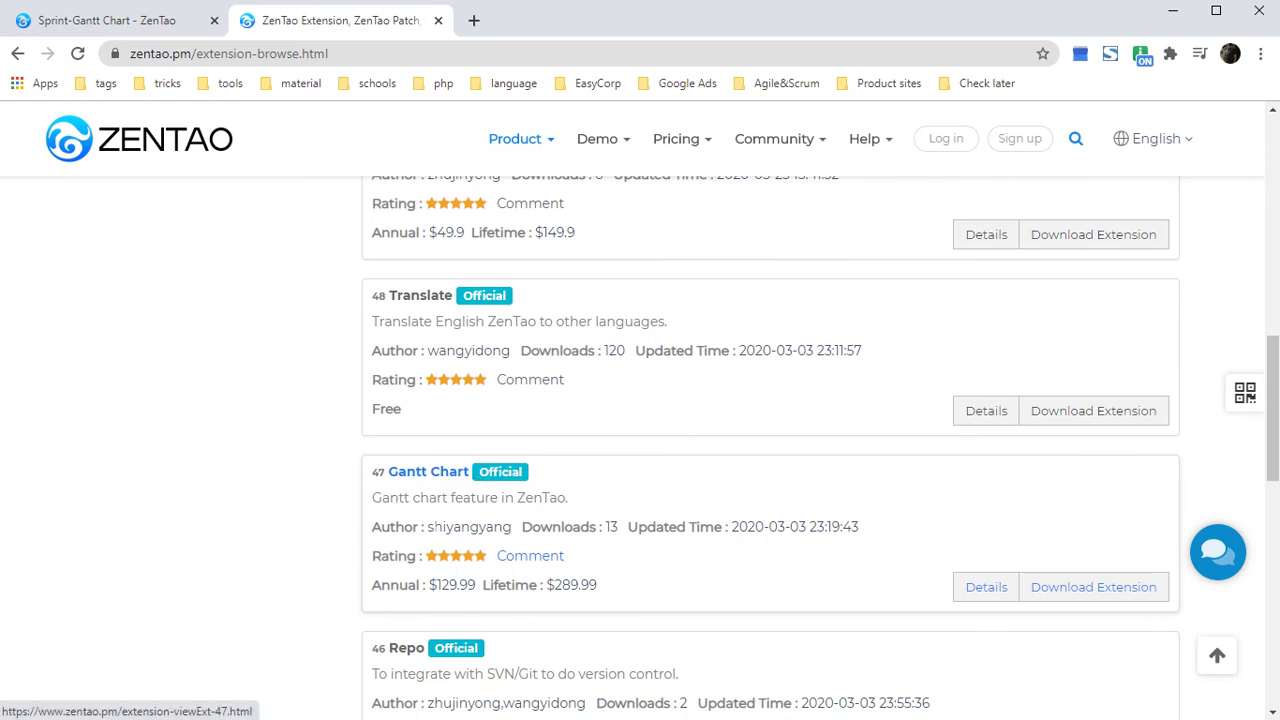
scroll(393, 515, "down", 1)
left_click_drag(375, 500, 610, 502)
left_click(731, 477)
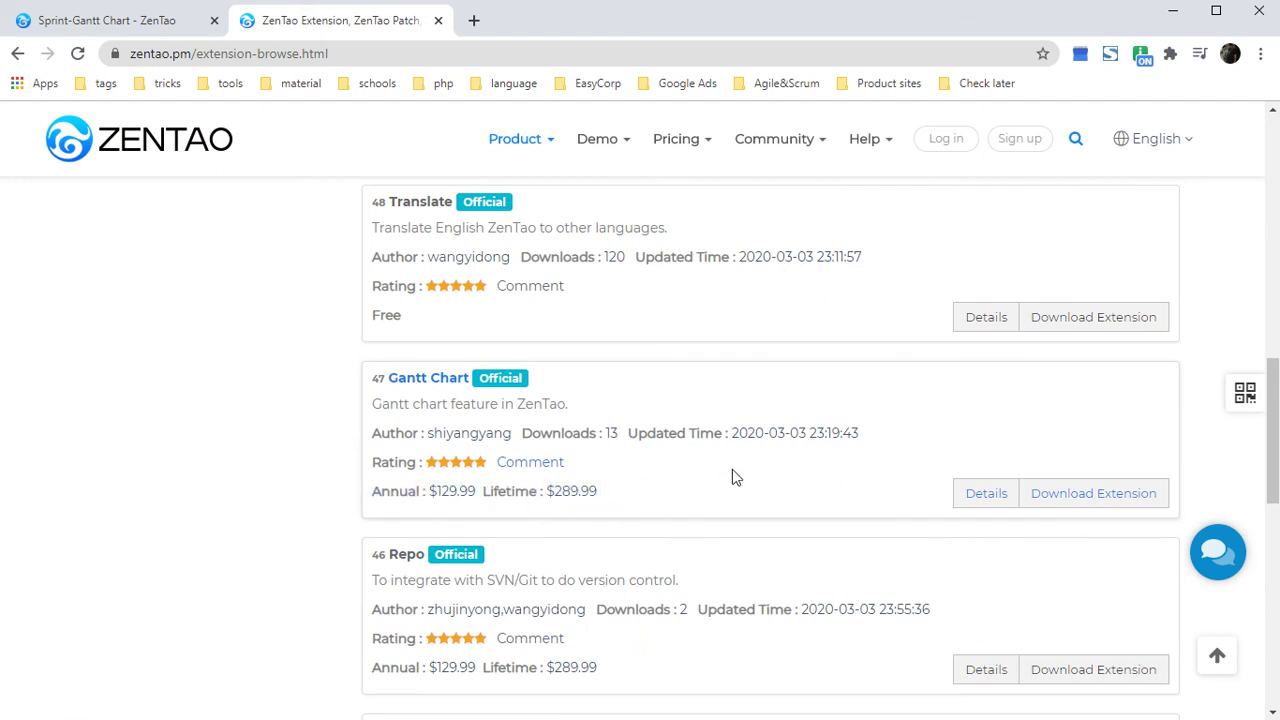